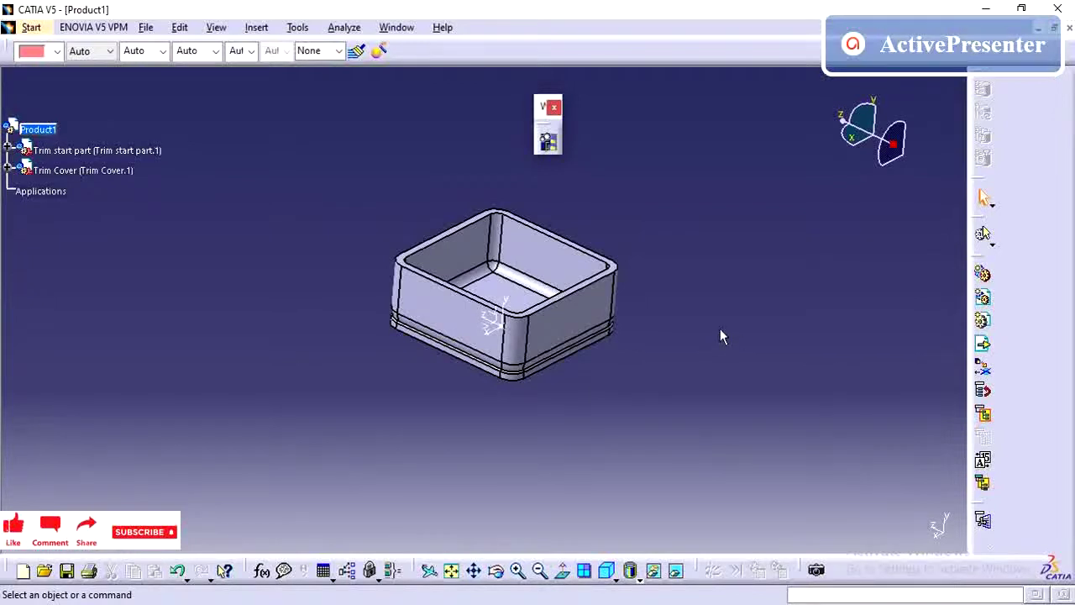
- Orbit the box assembly to inspect it from several angles, including from below
middle_click_drag(749, 375, 705, 332)
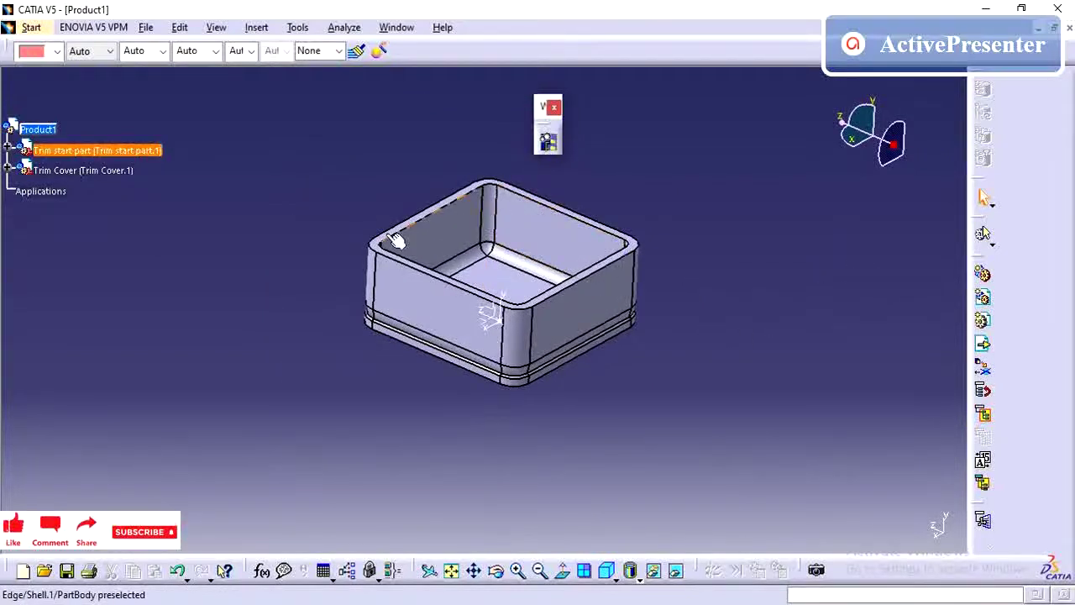
middle_click_drag(569, 372, 622, 362)
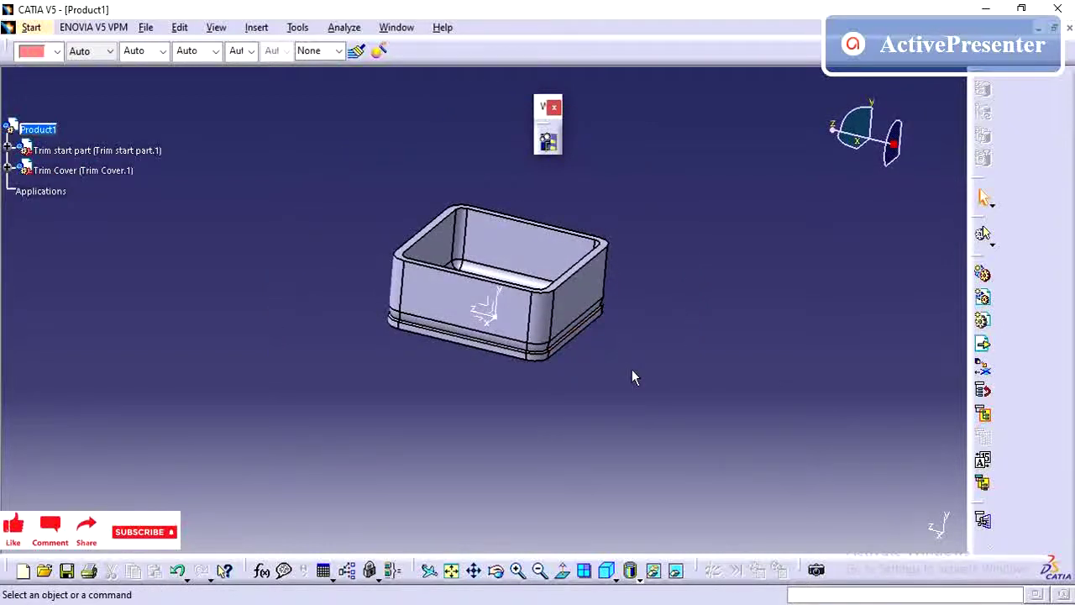
middle_click_drag(662, 360, 627, 333)
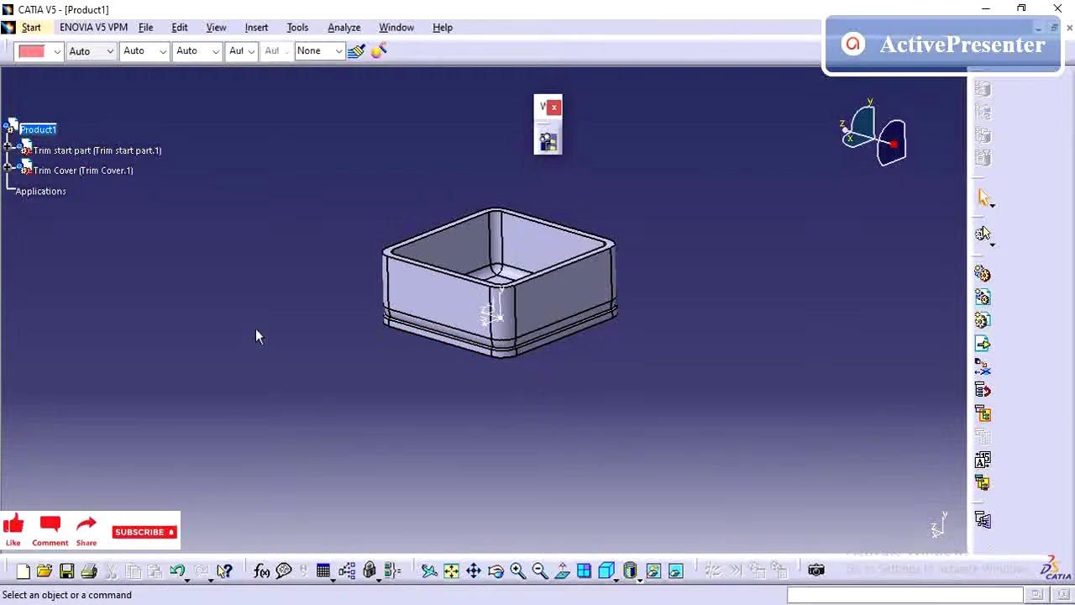
middle_click_drag(358, 328, 377, 349)
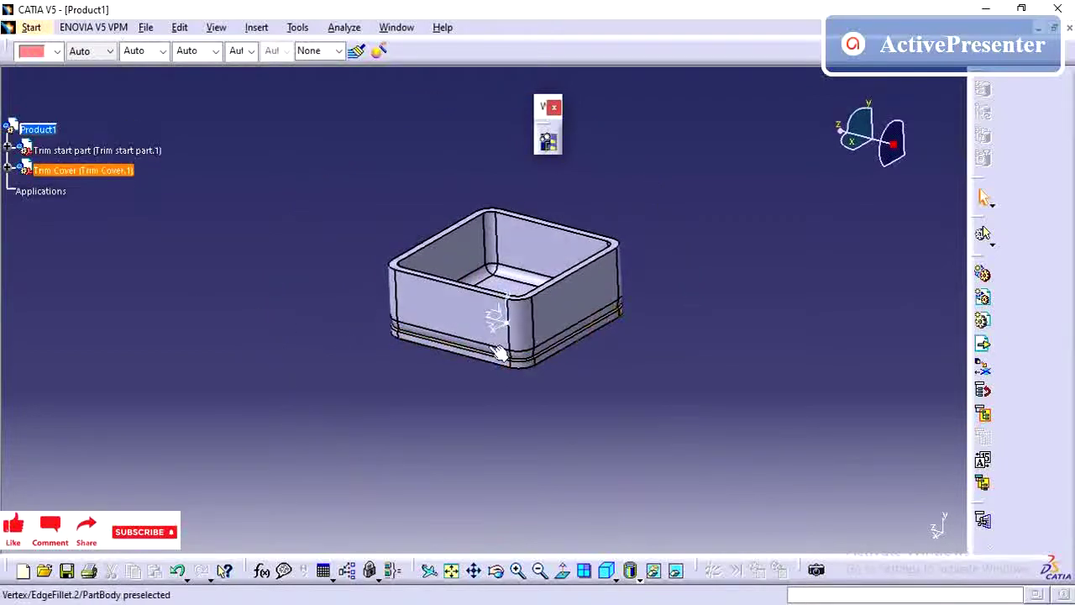
- Select Trim start part and Trim Cover together, orbit around them, then clear the selection
left_click(84, 171)
left_click(94, 149, "ctrl")
left_click(99, 149, "ctrl")
left_click(100, 150)
left_click(99, 170, "ctrl")
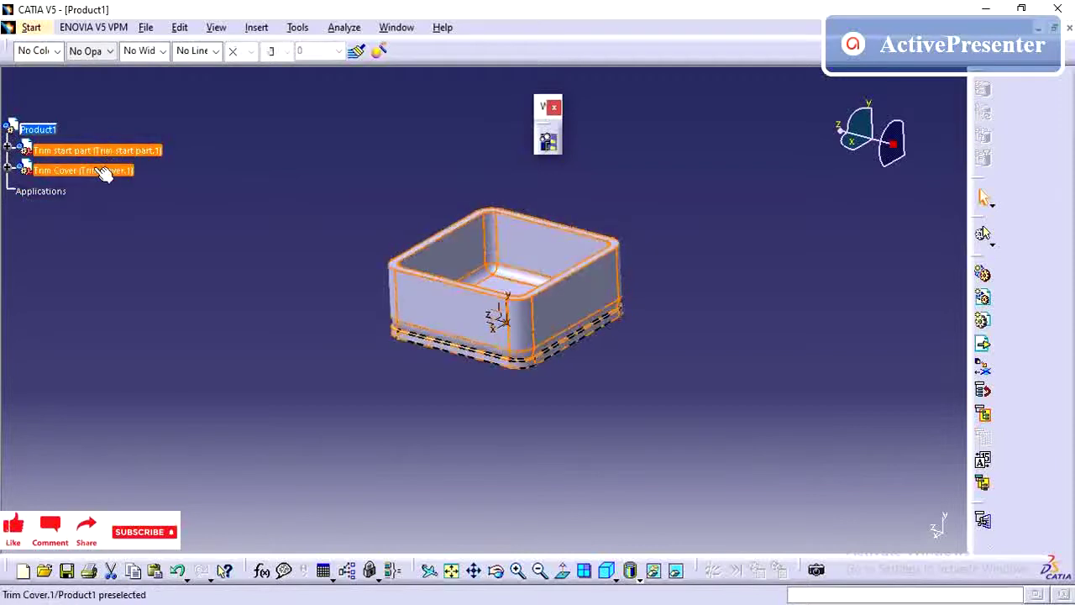
middle_click_drag(312, 416, 448, 428)
left_click(375, 426)
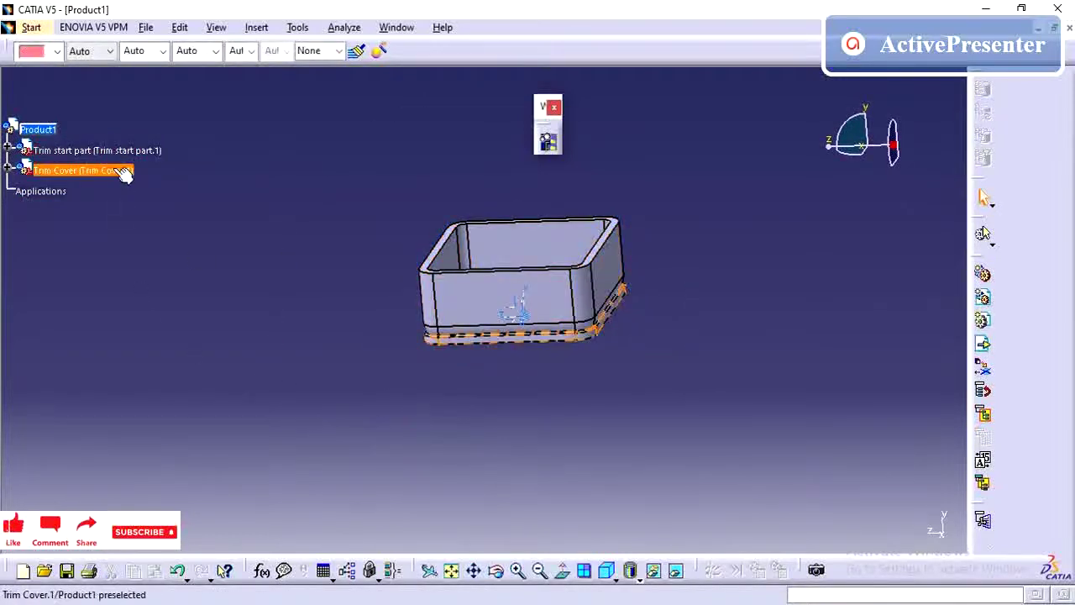
middle_click_drag(395, 374, 445, 410)
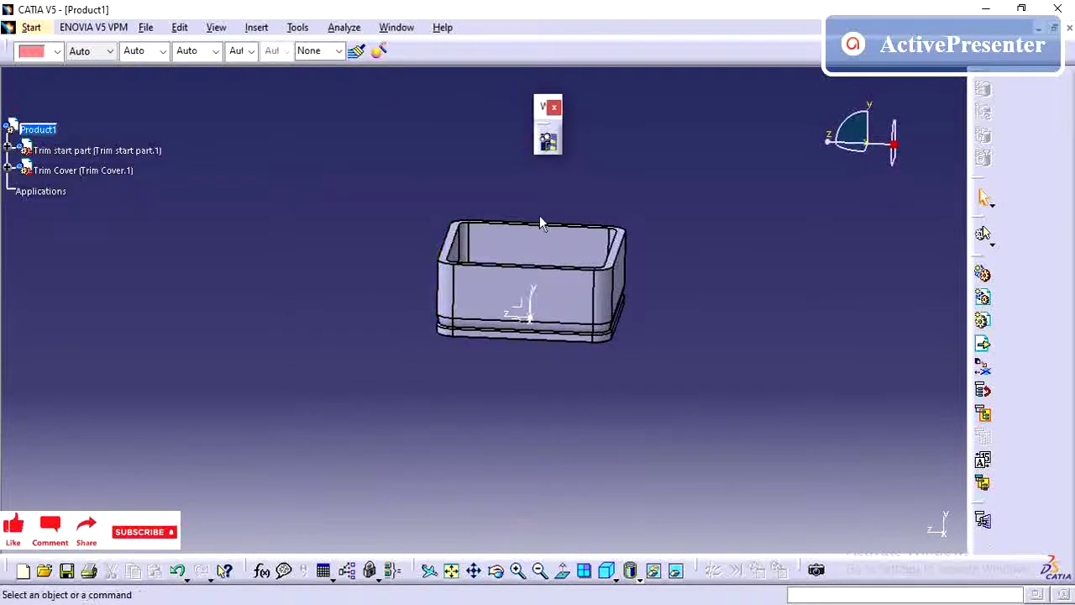
middle_click_drag(518, 281, 407, 445)
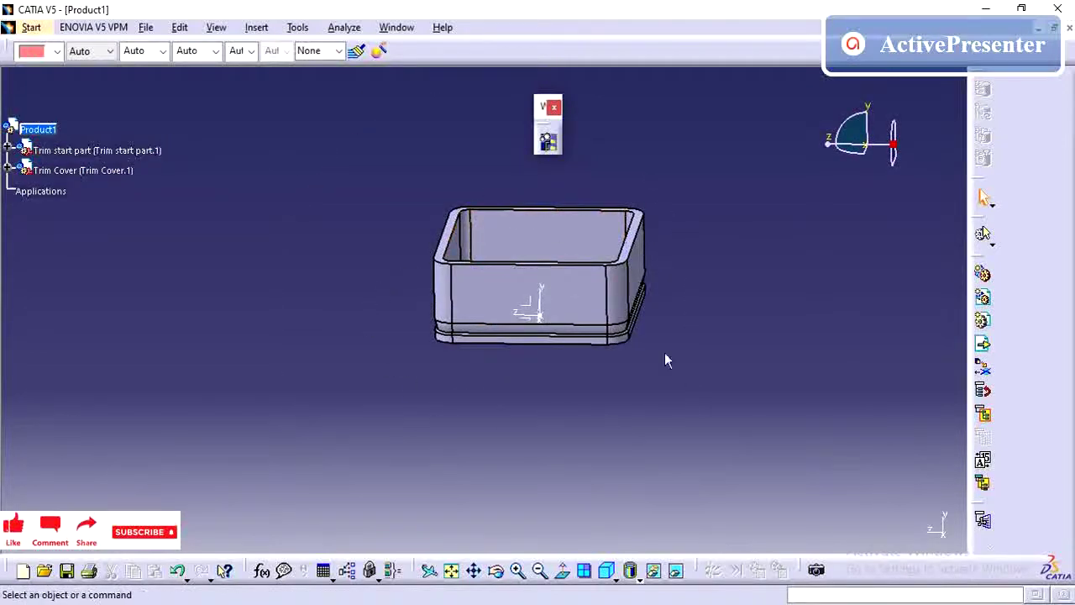
- Close the Welcome dialog and float the product toolbar beside the model
left_click(146, 27)
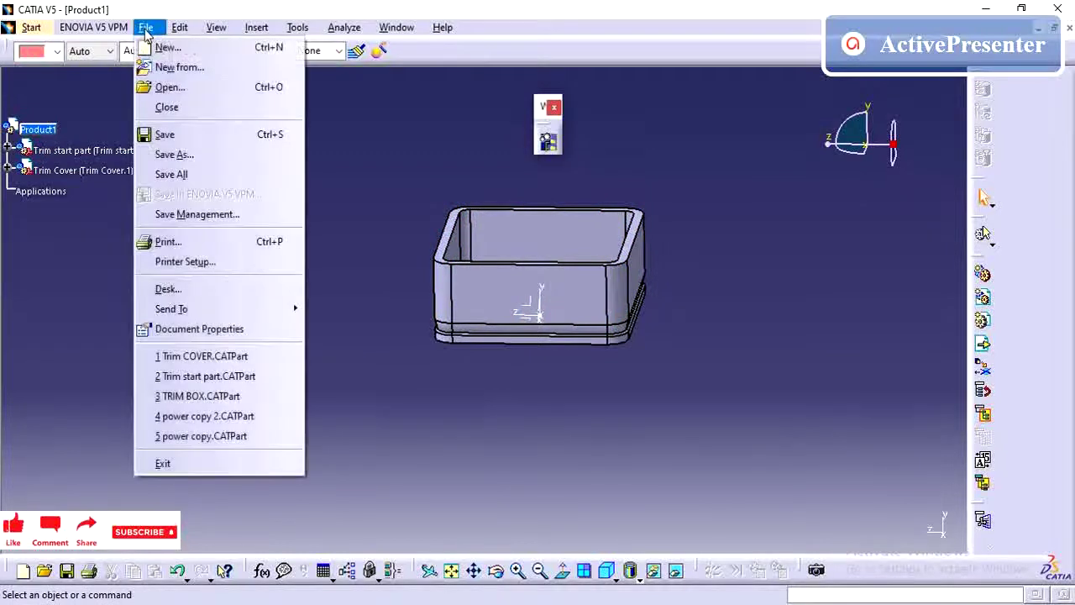
left_click(763, 149)
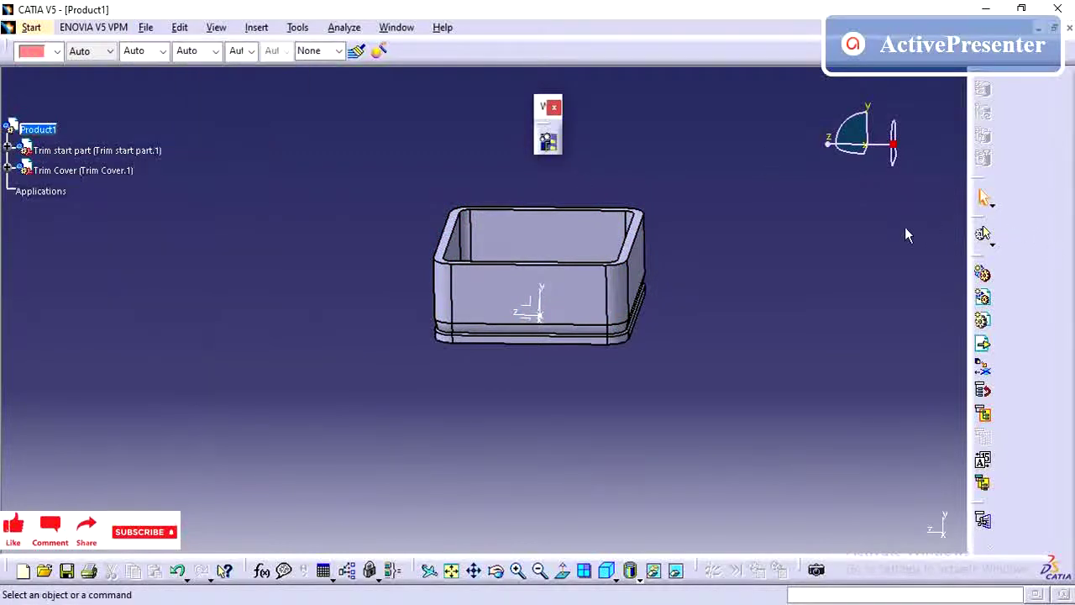
left_click(549, 141)
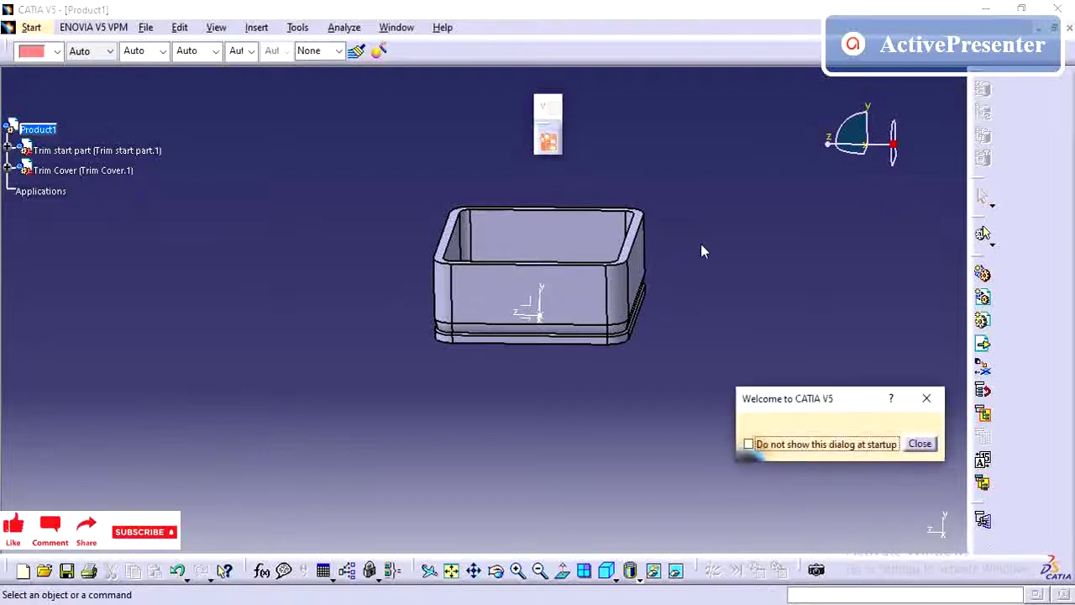
left_click(921, 449)
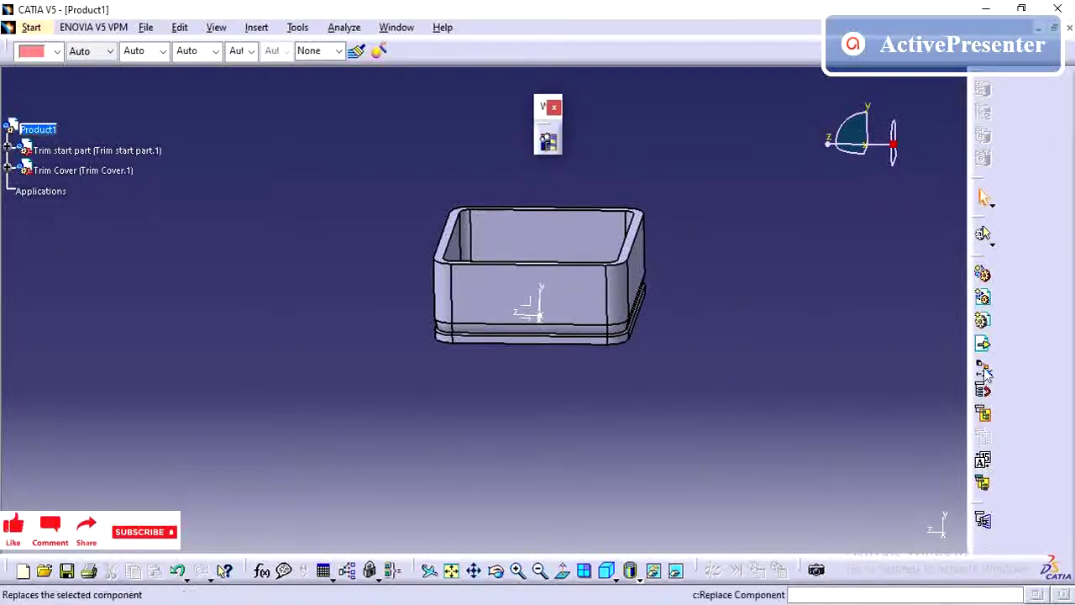
left_click_drag(974, 261, 923, 233)
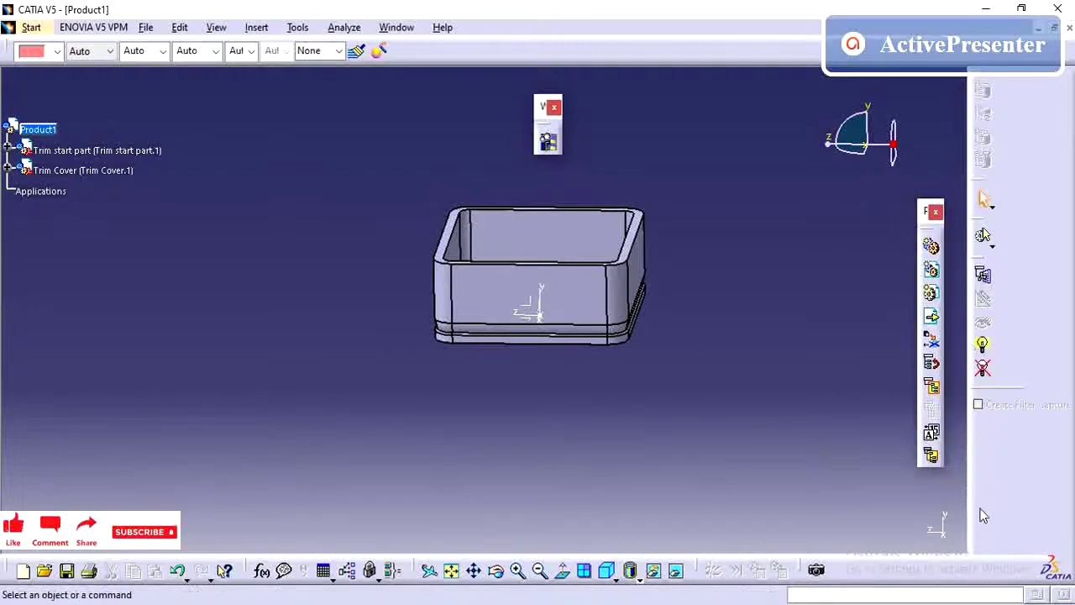
- Switch Product1 to the Assembly Design workbench from Start > Mechanical Design
left_click(31, 28)
mouse_move(76, 67)
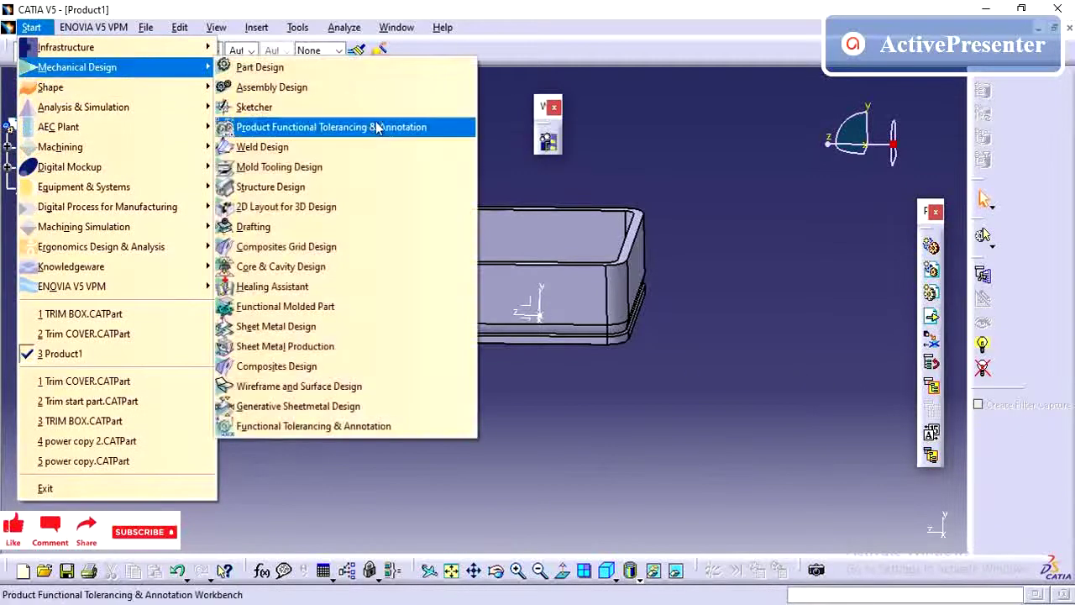
left_click(252, 87)
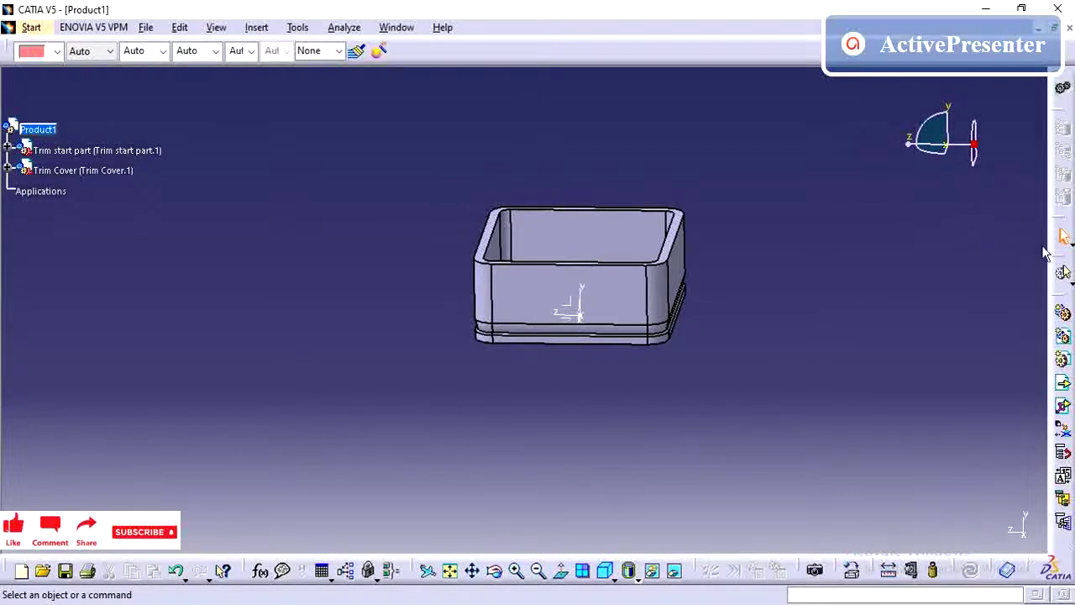
- Float three groups of assembly tools off the right dock beside the model
left_click_drag(1060, 257, 1018, 151)
left_click_drag(1063, 268, 1008, 205)
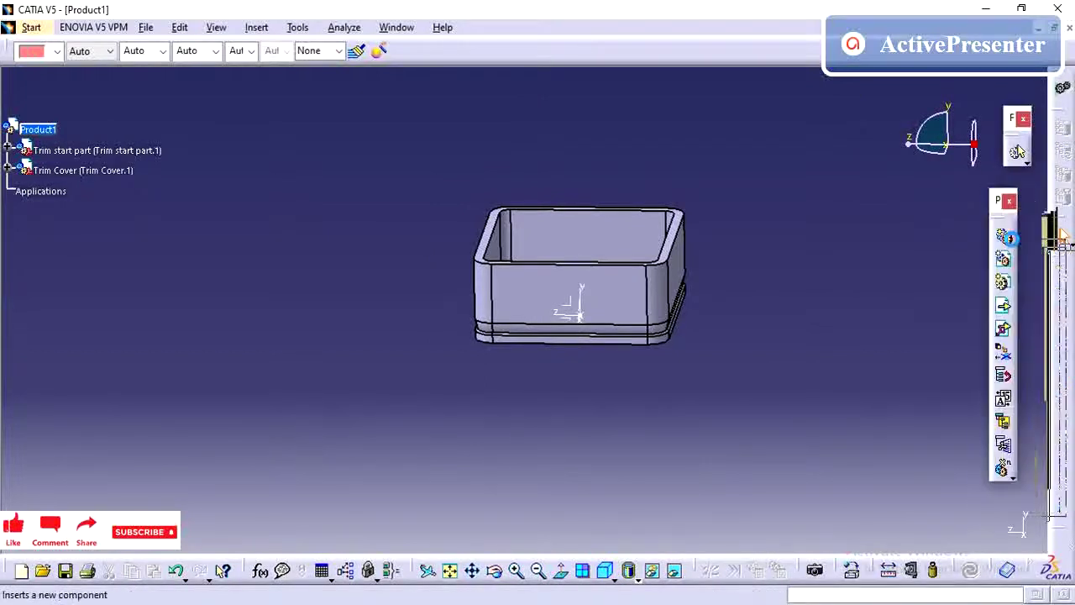
left_click_drag(1060, 267, 892, 178)
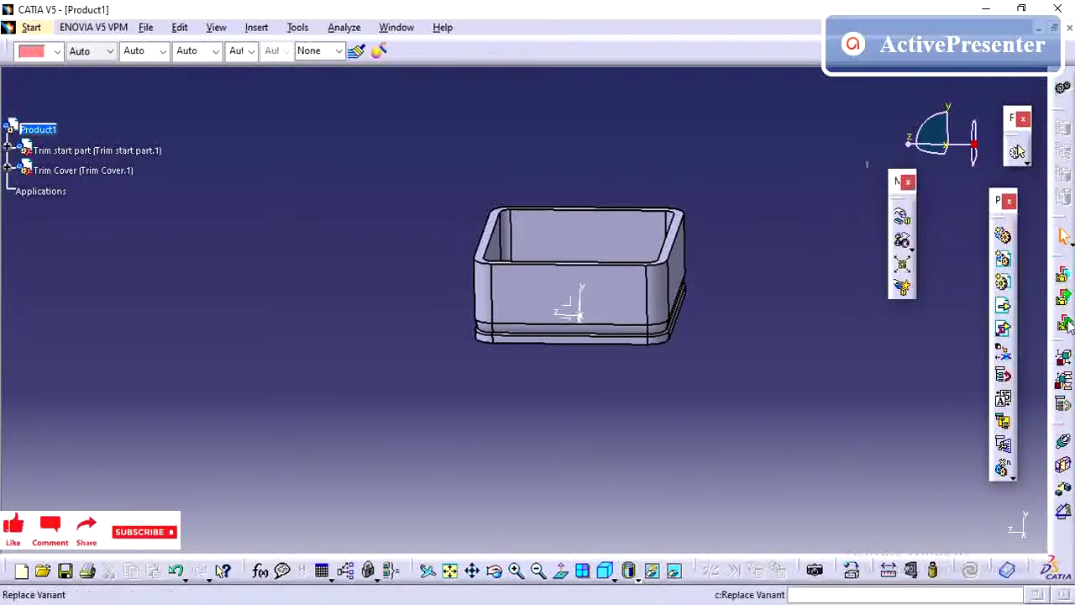
middle_click_drag(660, 365, 626, 134)
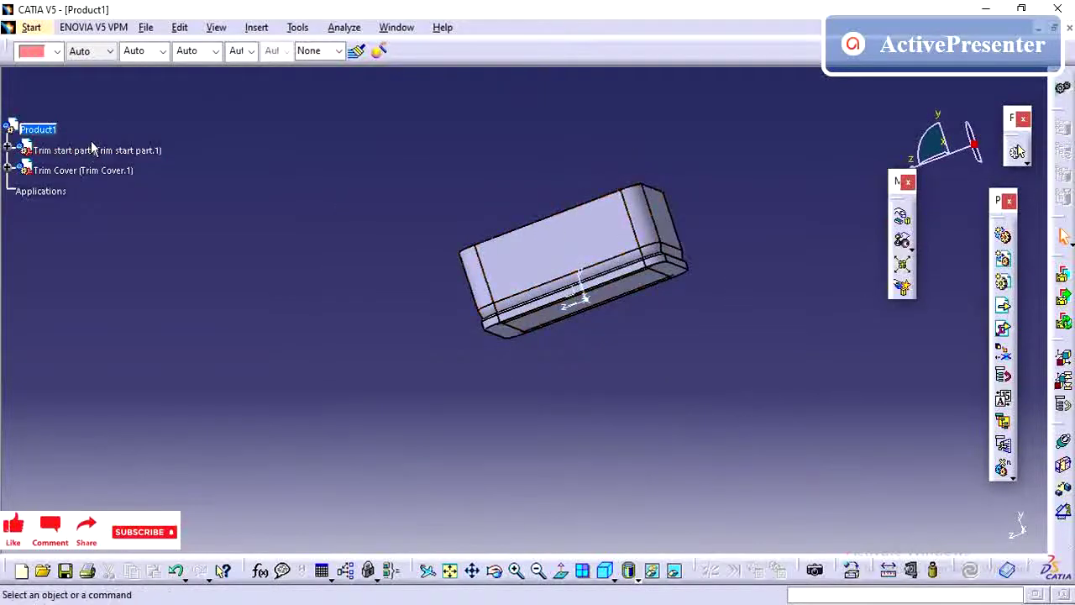
- Hide Trim start part to inspect the cover alone, then show it again
right_click(97, 149)
left_click(168, 197)
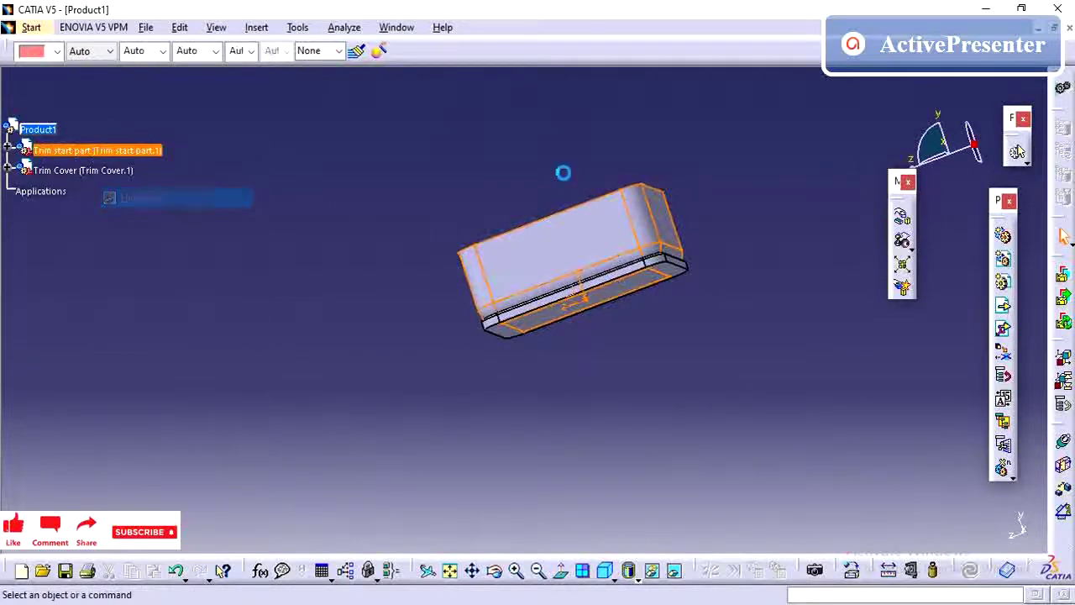
middle_click_drag(609, 173, 541, 334)
middle_click_drag(612, 344, 538, 323)
right_click(97, 149)
left_click(162, 207)
- Select the box's top rim face, re-centre the view there, and clear the selection
left_click(492, 156)
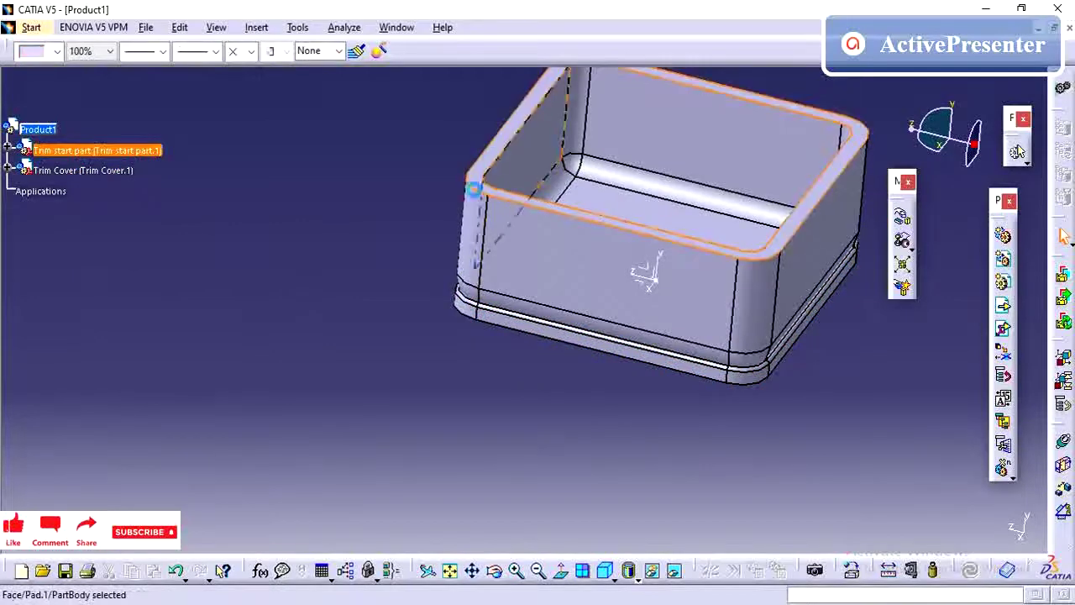
middle_click(630, 311)
left_click(785, 318)
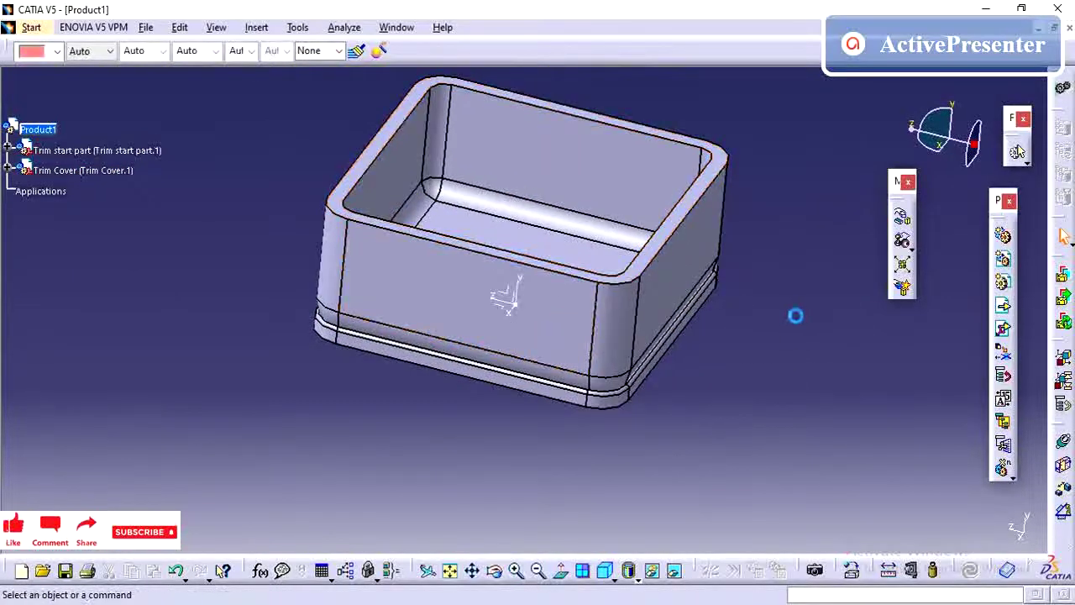
- Hide Trim start part to isolate the cover and float the constraint toolbar
right_click(93, 150)
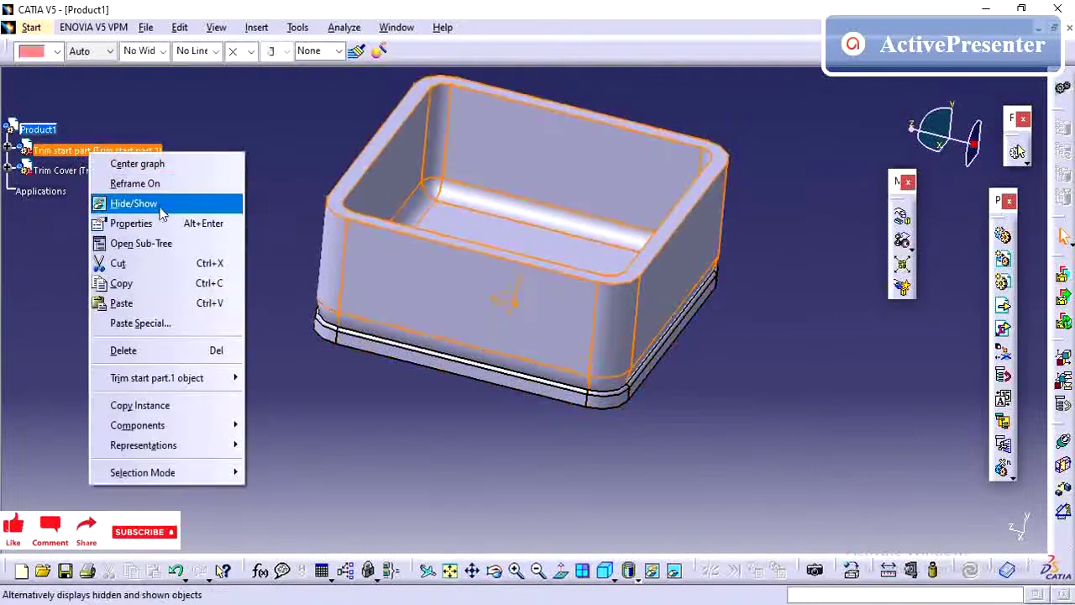
left_click(133, 203)
middle_click_drag(490, 426, 561, 228)
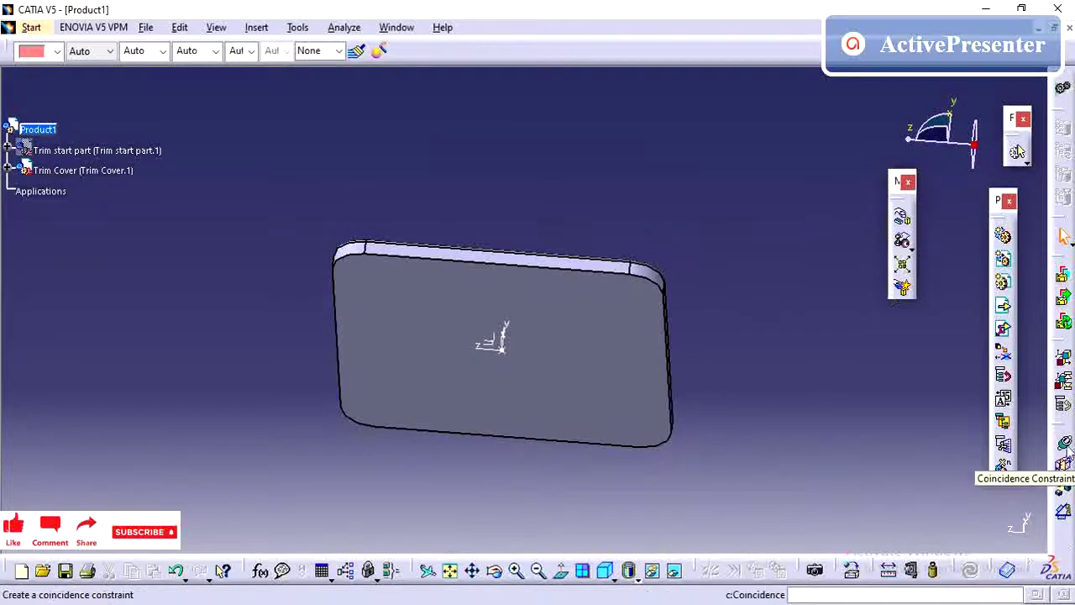
left_click_drag(1062, 430, 850, 171)
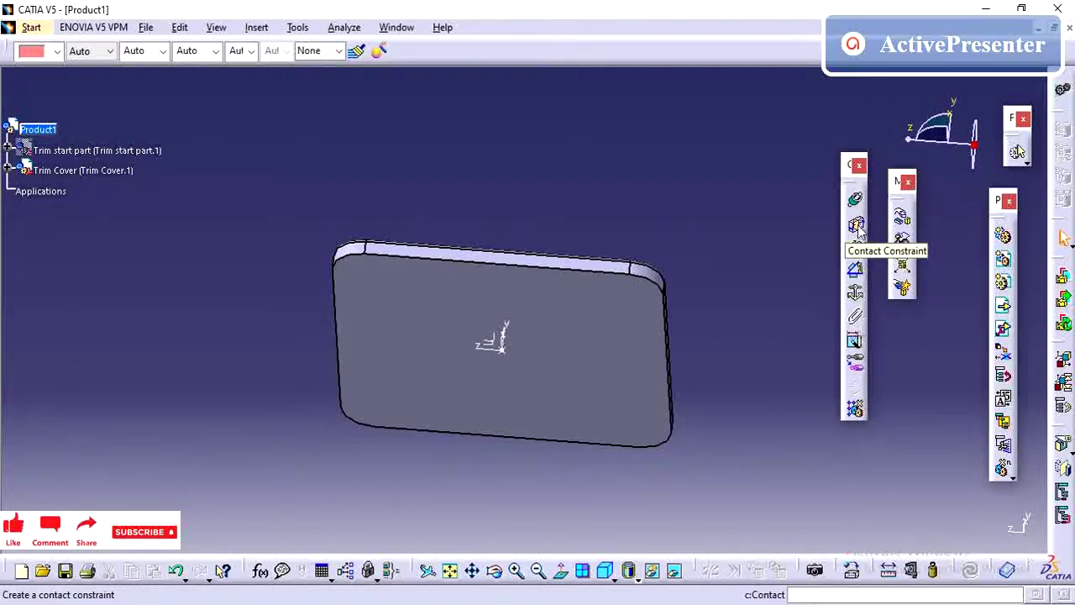
- Start a Contact Constraint on the cover's face and dismiss the assistant message
left_click(855, 225)
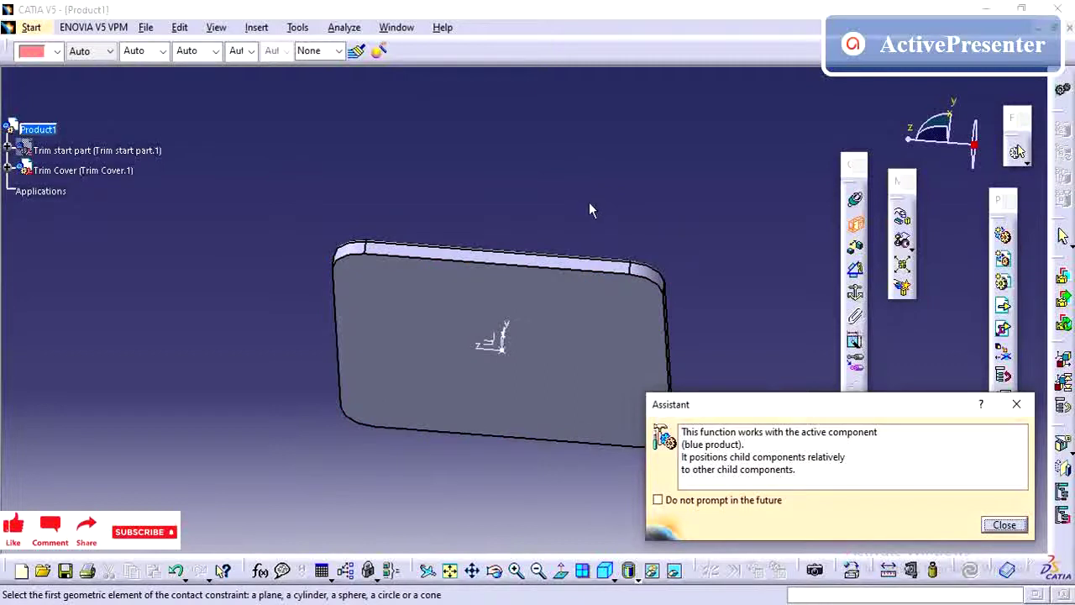
left_click(627, 311)
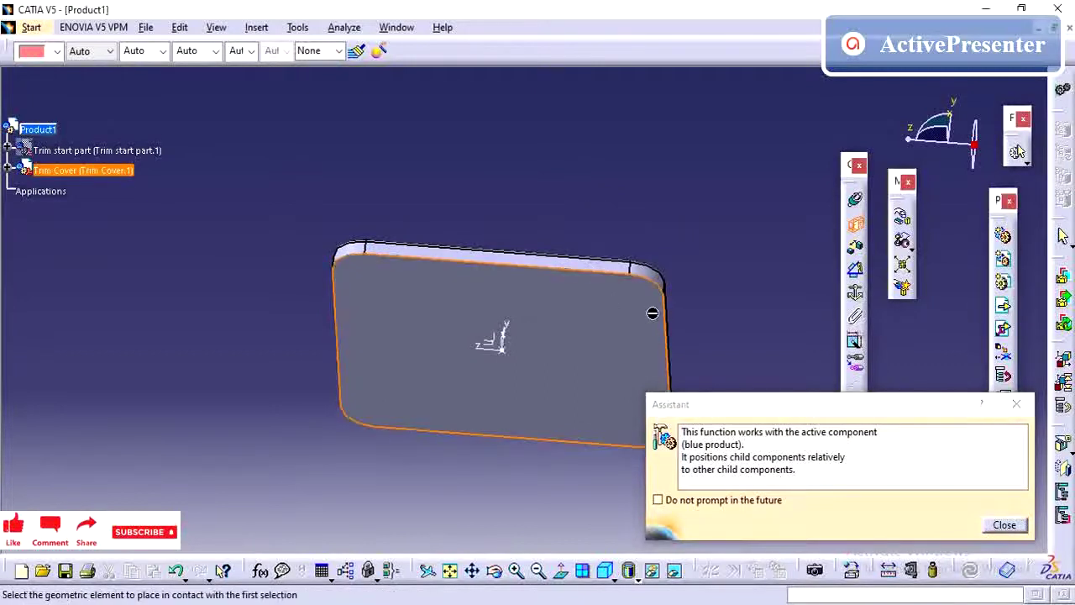
left_click(702, 499)
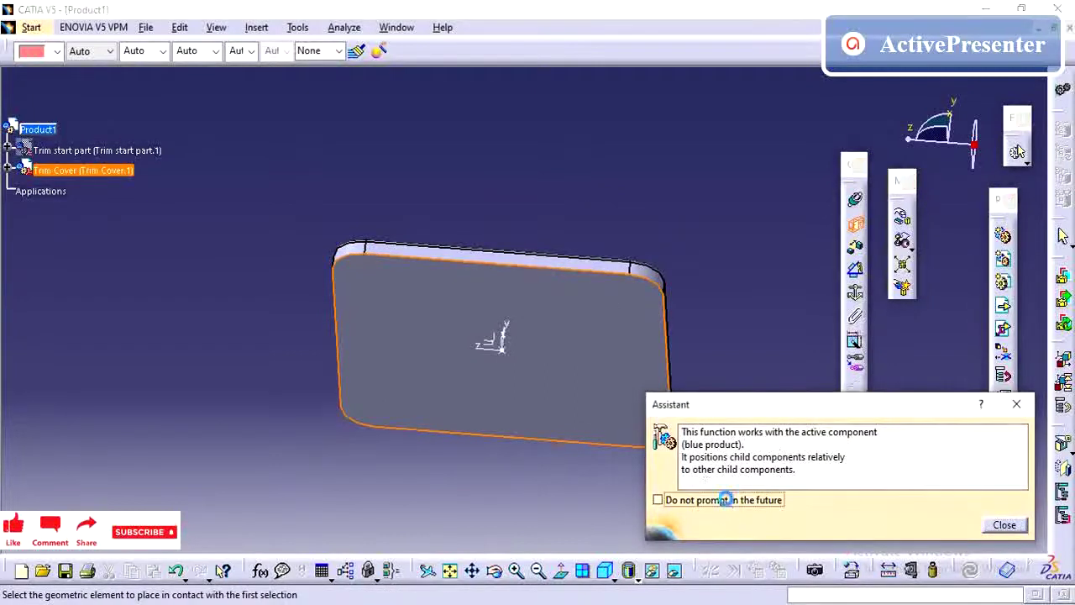
left_click(1005, 525)
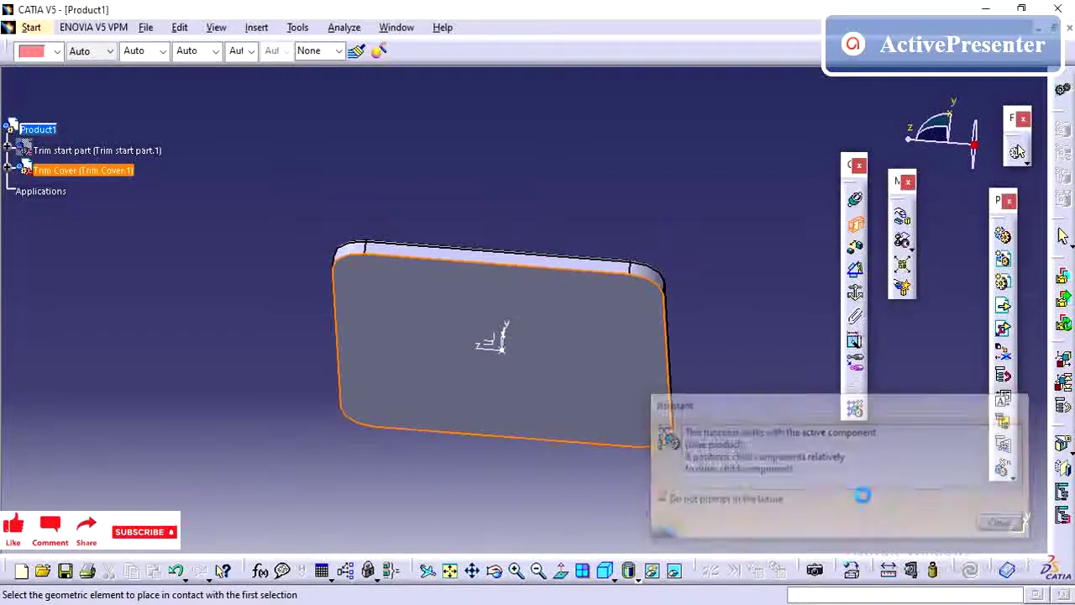
- Show Trim start part again and pick the box rim to complete the contact
right_click(77, 150)
left_click(108, 194)
middle_click_drag(386, 239, 511, 239)
left_click(309, 300)
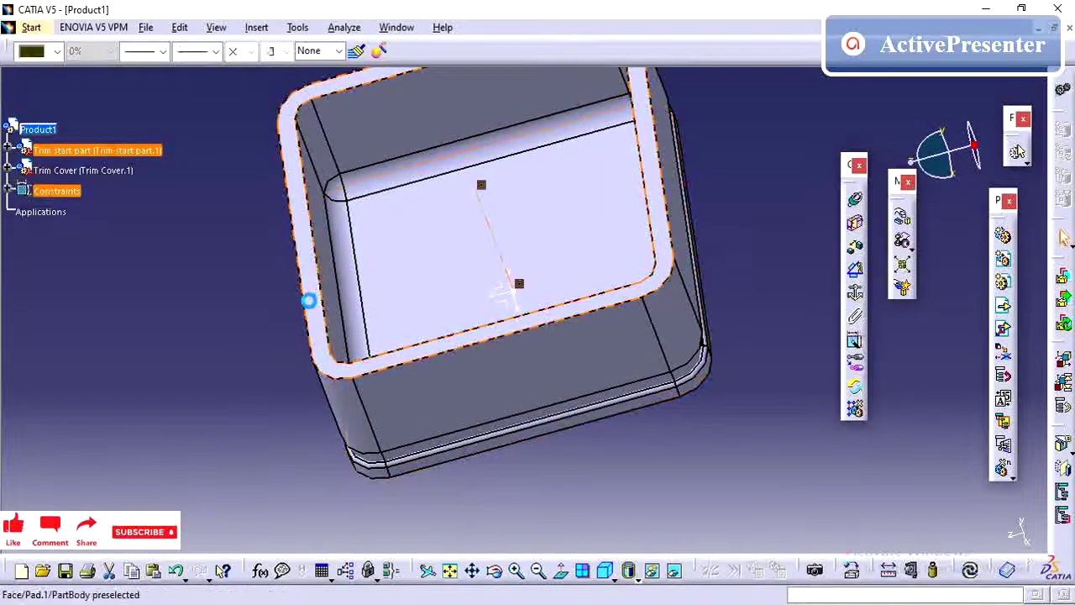
middle_click_drag(448, 413, 420, 191)
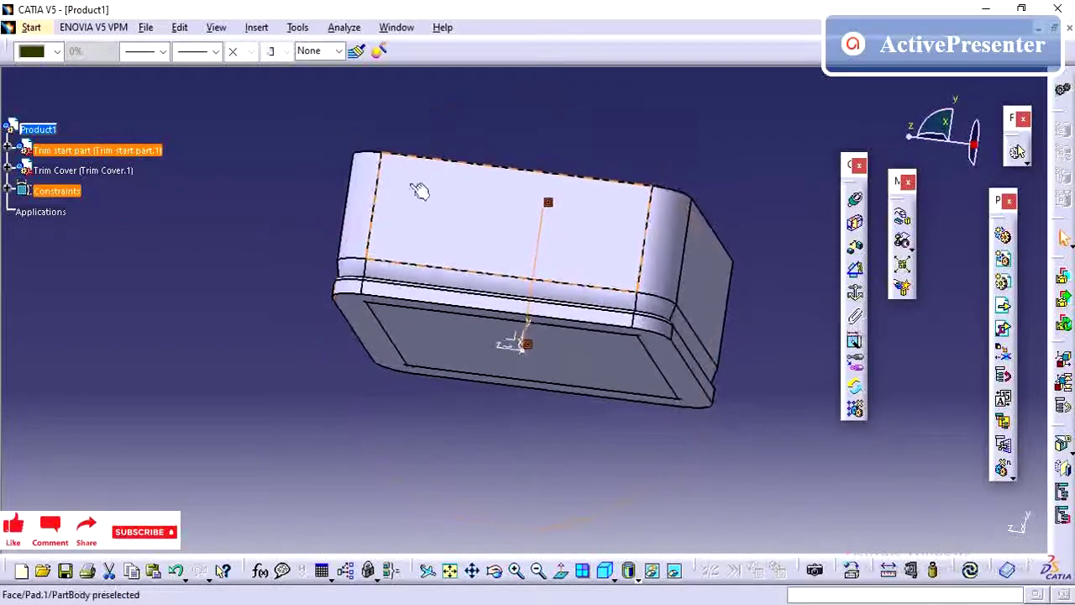
- Update the surface contact so Trim Cover sits flush on the box rim, then check the fit
right_click(532, 349)
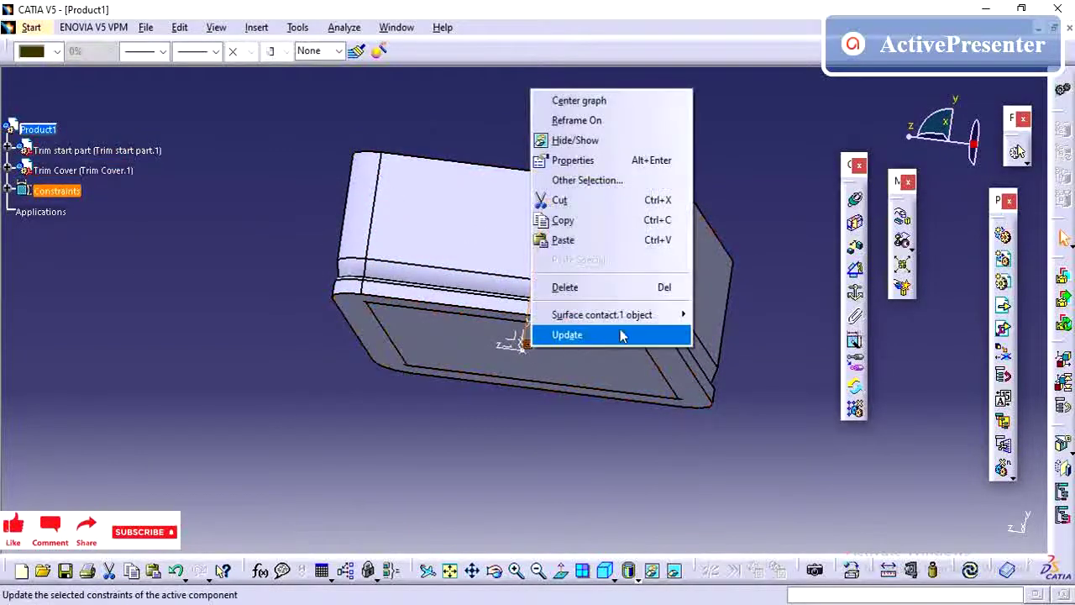
left_click(624, 335)
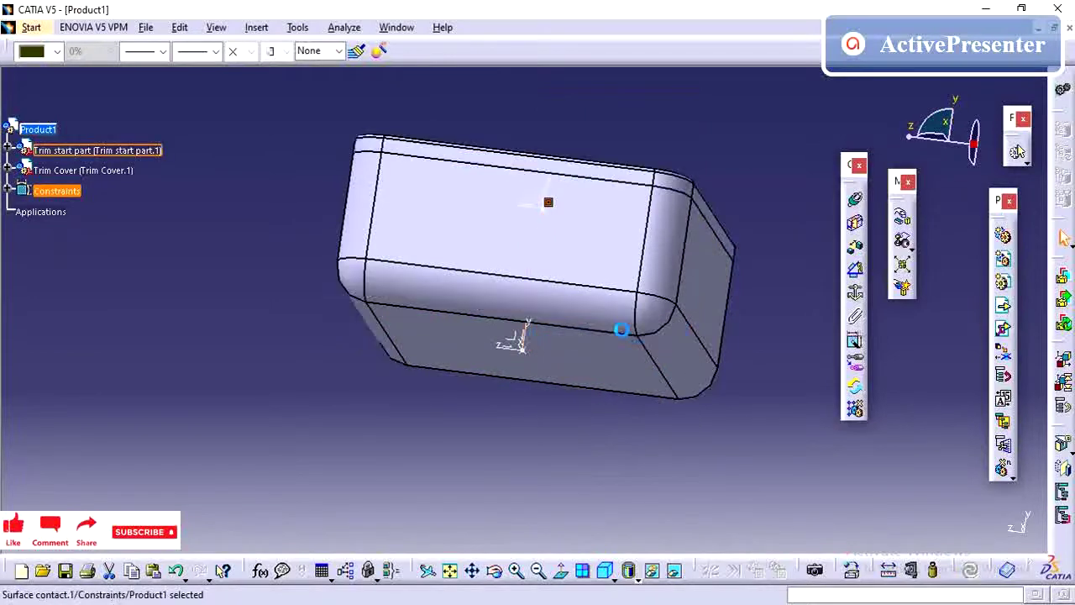
middle_click_drag(441, 353, 571, 336)
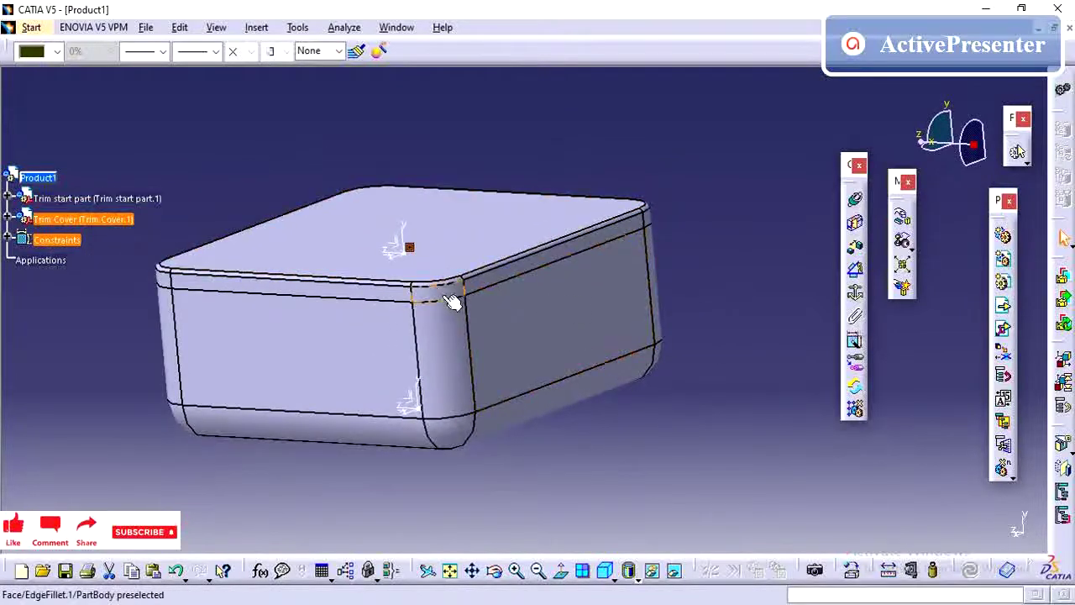
left_click(131, 341)
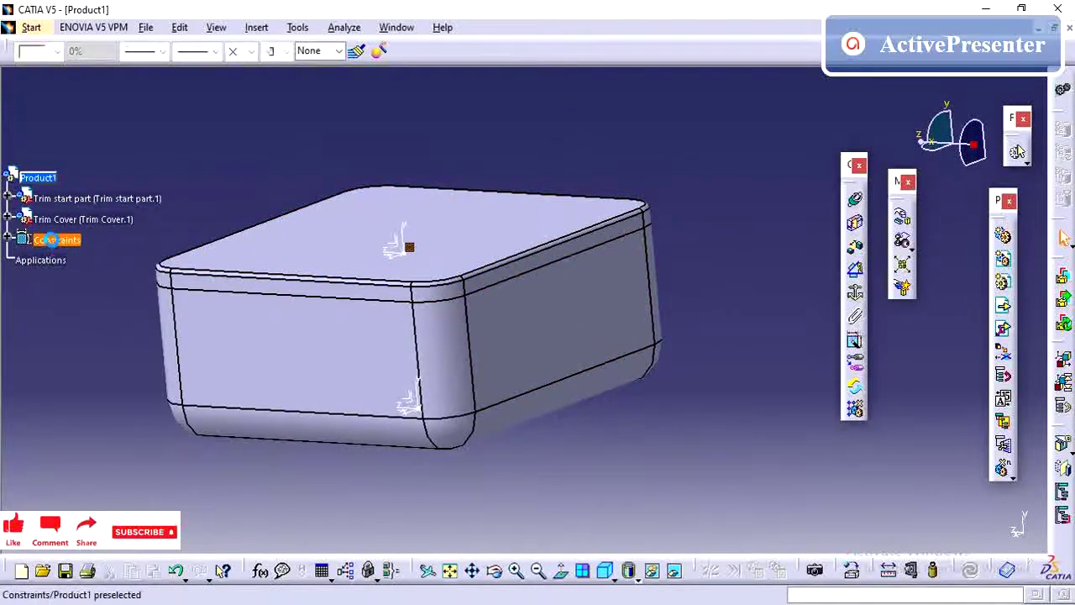
- Colour the Trim Cover part yellow
left_click(65, 215)
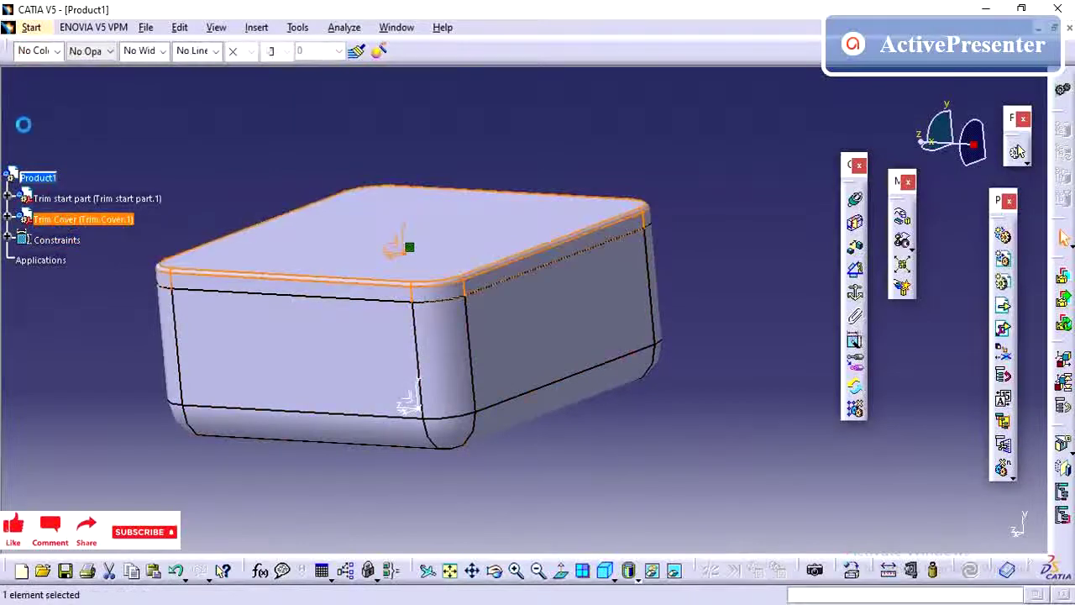
left_click(37, 52)
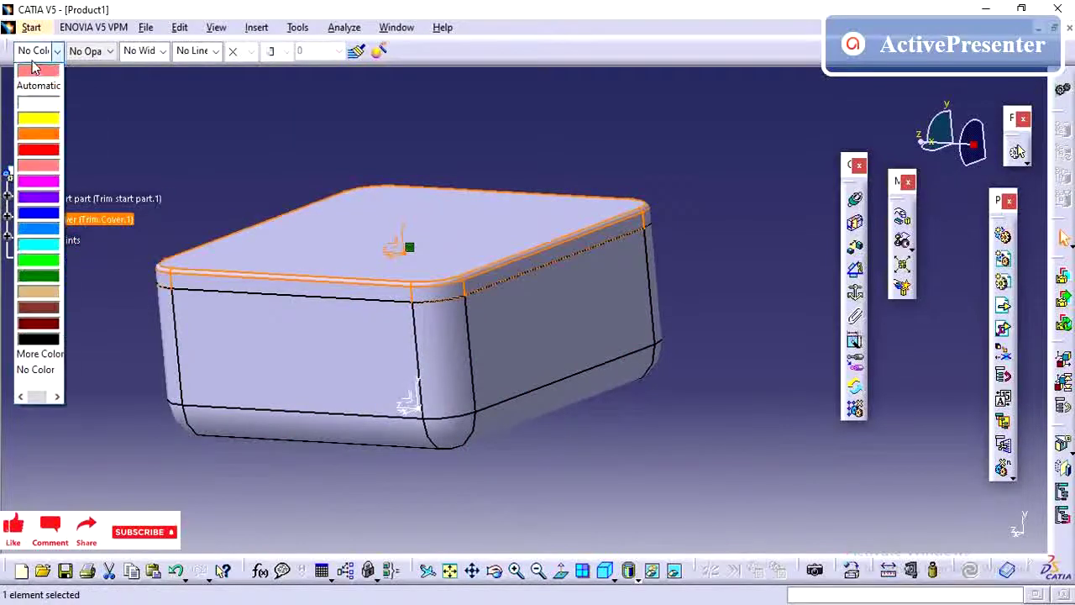
left_click(48, 124)
left_click(134, 136)
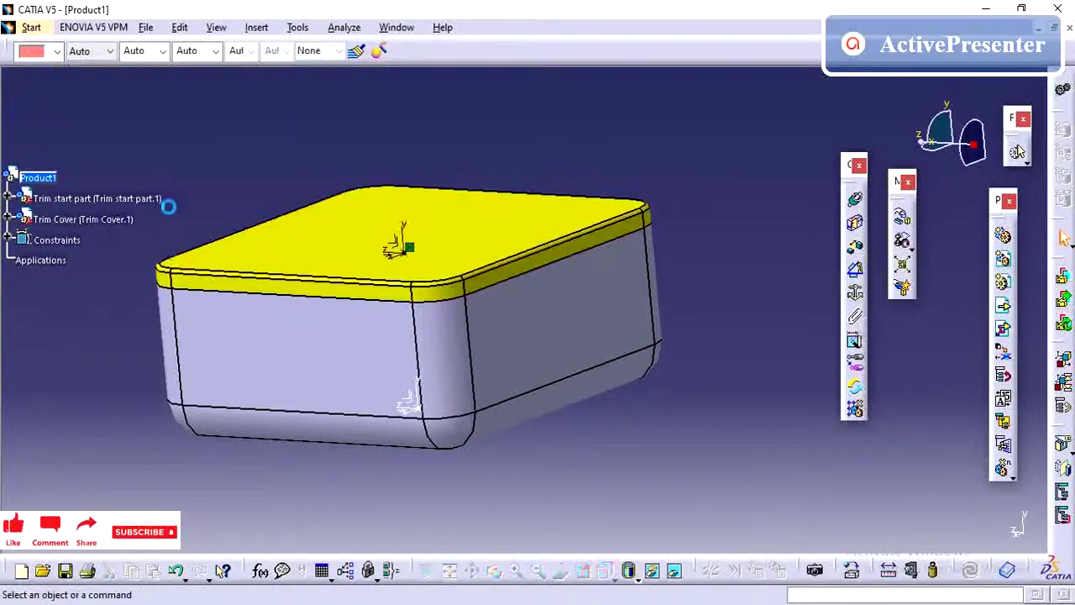
- Colour the Trim start part box magenta and orbit to view both coloured parts
left_click(69, 200)
left_click(55, 51)
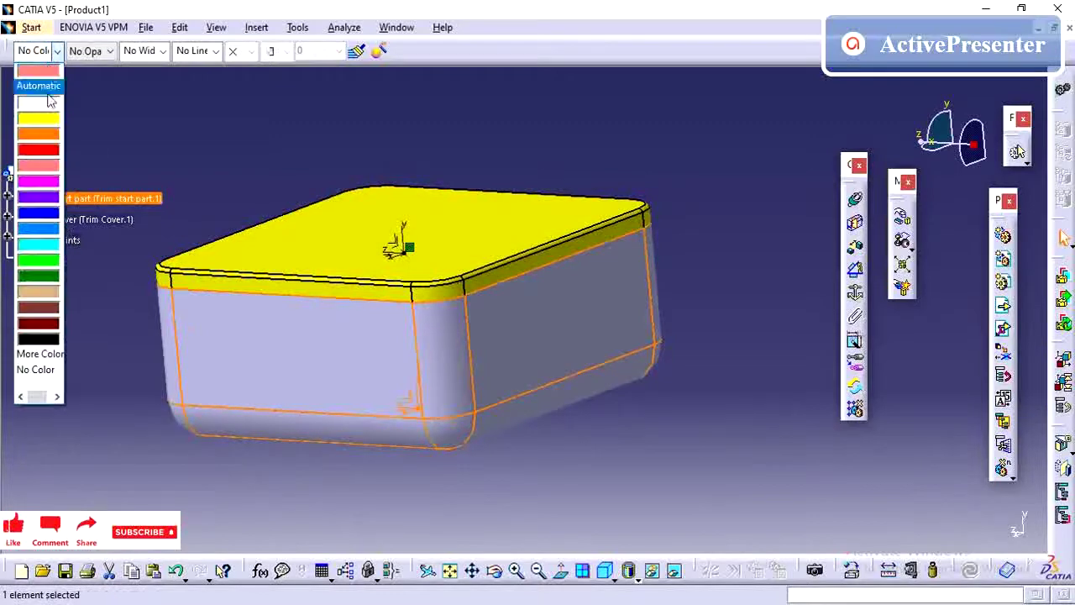
left_click(49, 187)
left_click(209, 190)
left_click(310, 312)
middle_click_drag(310, 311, 390, 315)
middle_click_drag(492, 377, 358, 345)
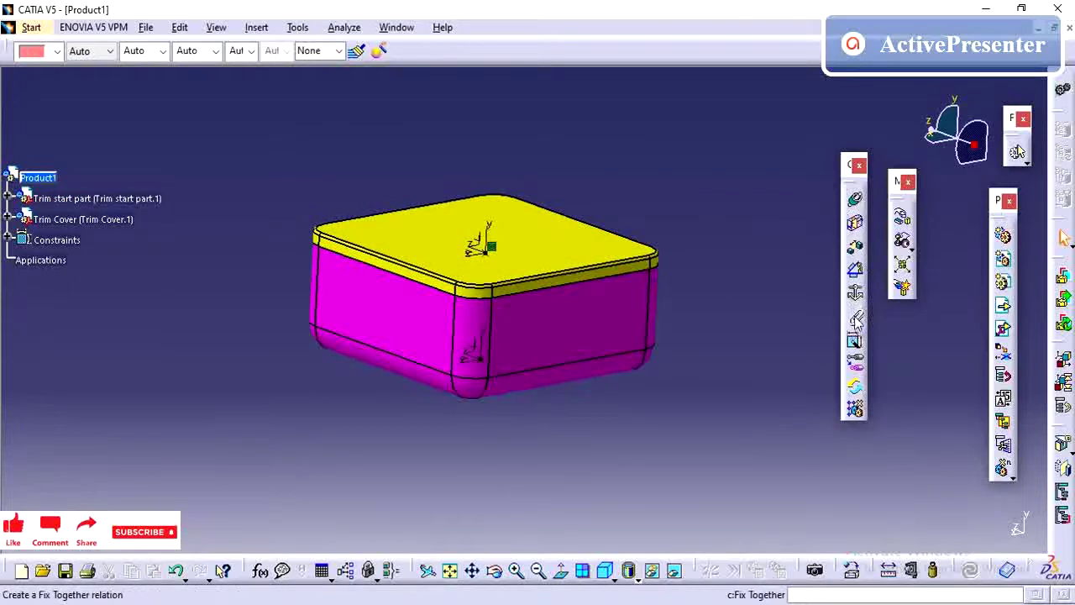
left_click(8, 240)
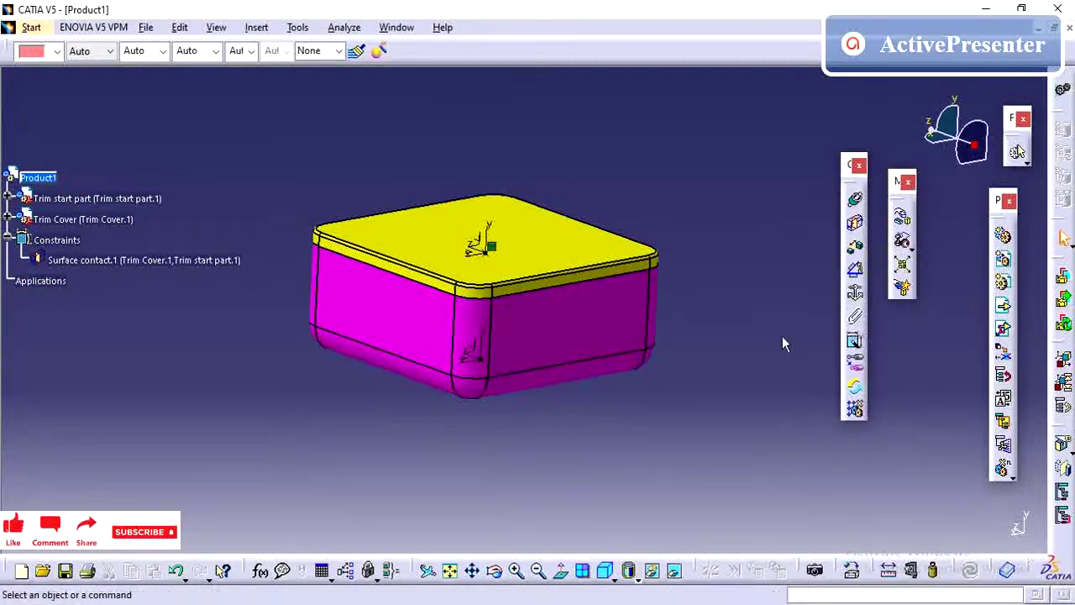
left_click(855, 222)
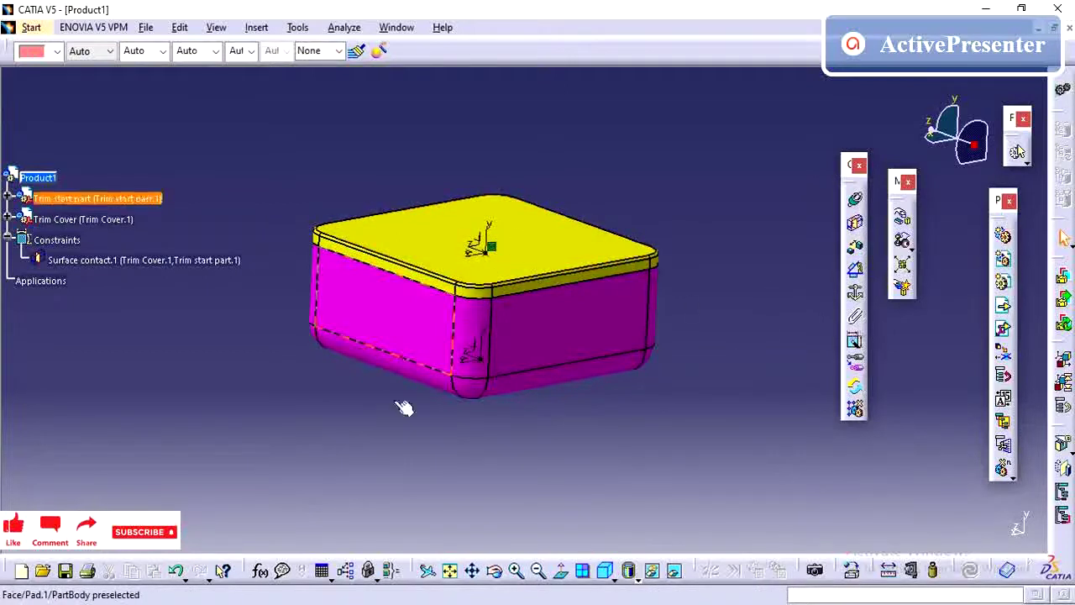
middle_click_drag(348, 439, 308, 431)
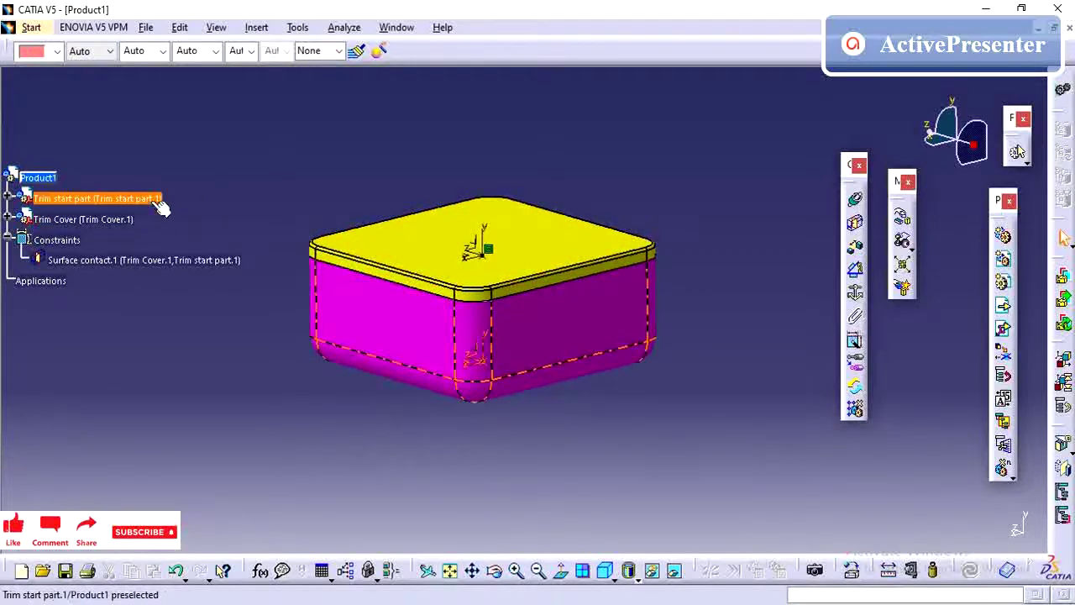
left_click(387, 29)
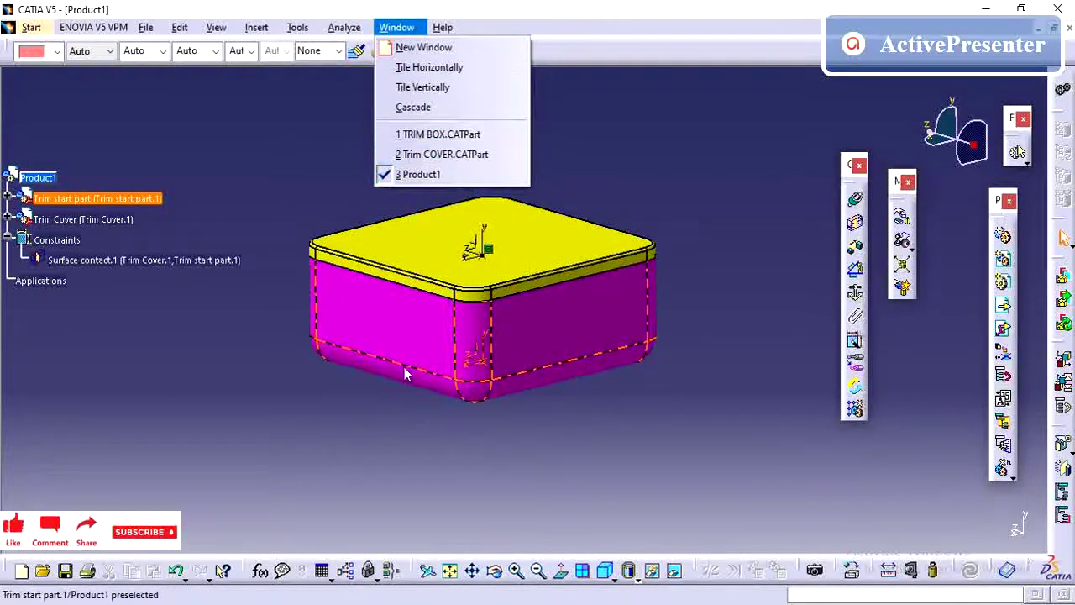
left_click(446, 448)
middle_click_drag(446, 447, 492, 379)
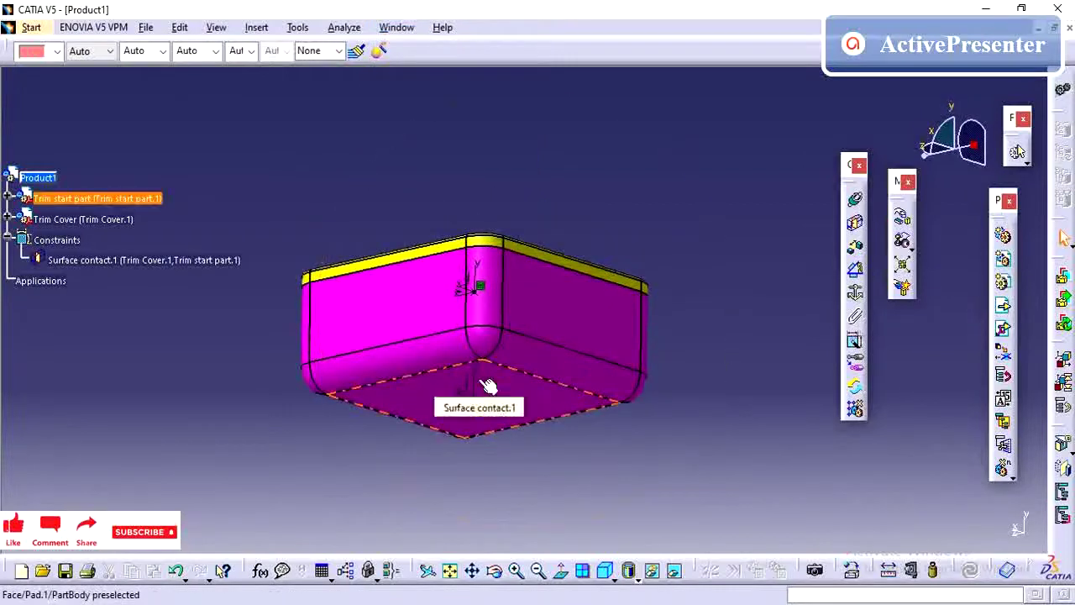
middle_click_drag(474, 304, 530, 413)
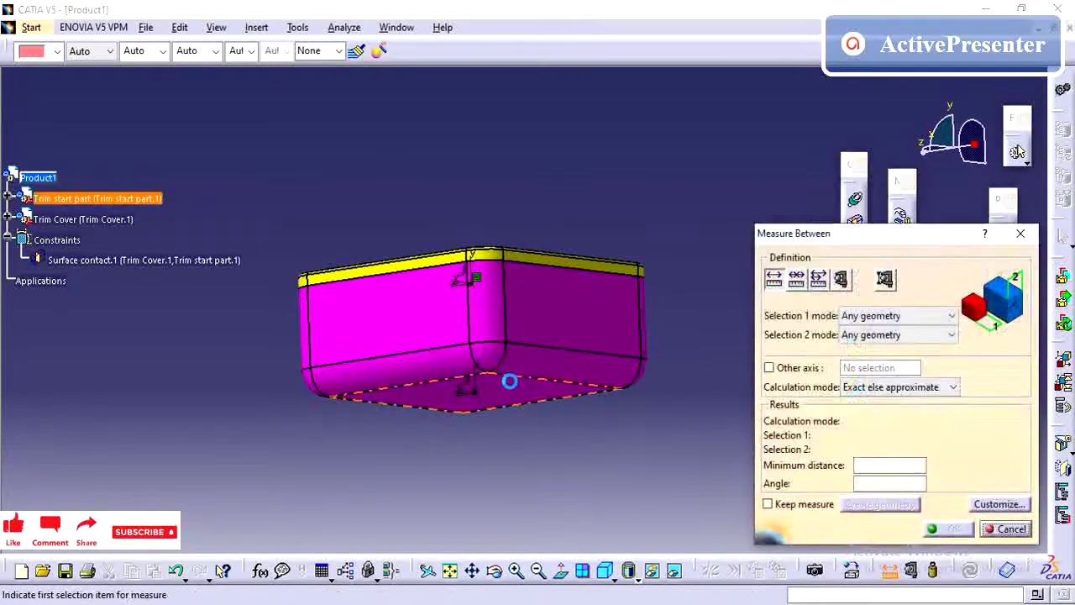
- Hide Trim Cover and measure from the box's base to its top rim, reading 20.156mm
left_click(512, 388)
middle_click_drag(516, 396, 492, 364)
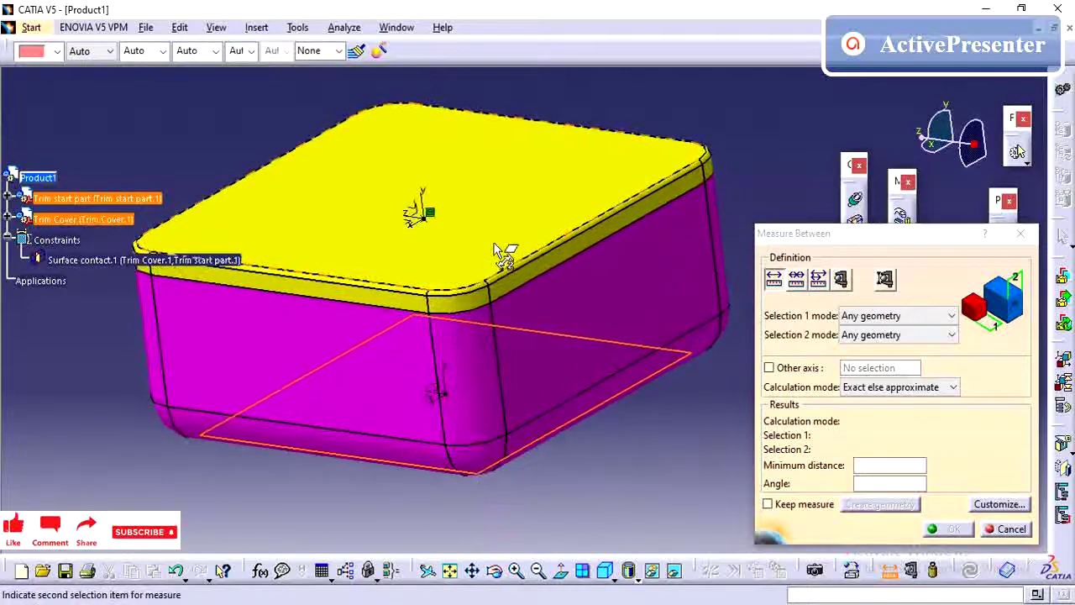
right_click(84, 220)
left_click(124, 268)
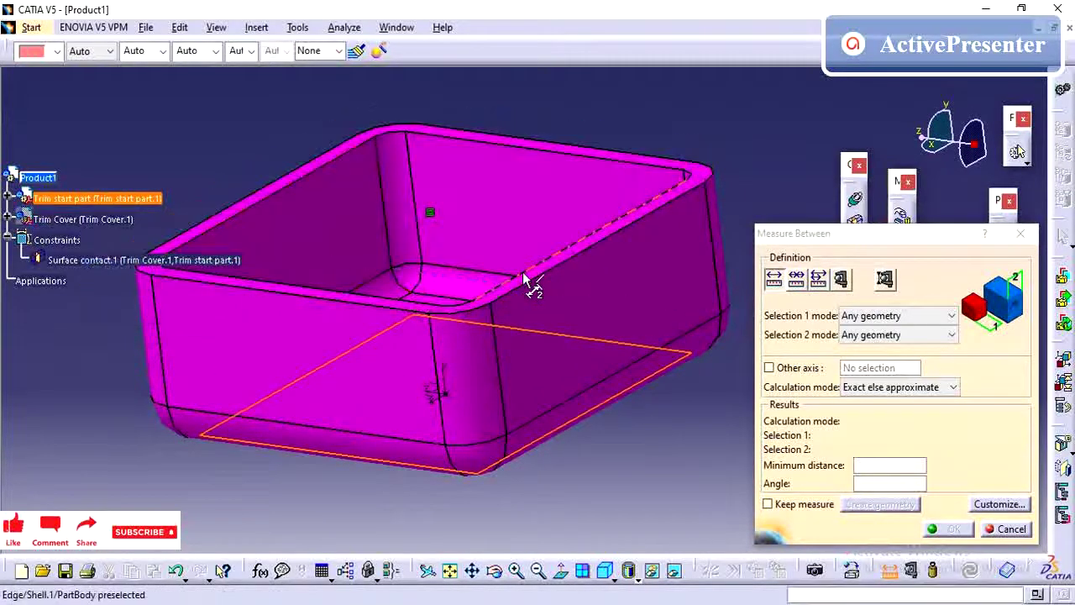
left_click(524, 279)
left_click(329, 275)
mouse_move(329, 275)
middle_mouse_down()
mouse_move(351, 272)
mouse_move(343, 259)
middle_mouse_up()
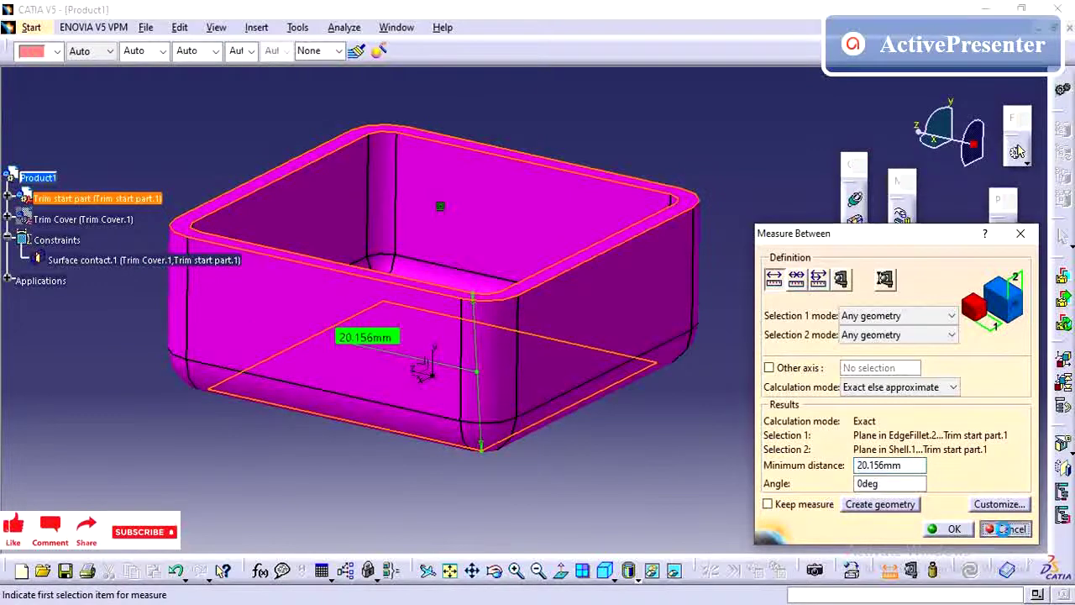
left_click(1007, 528)
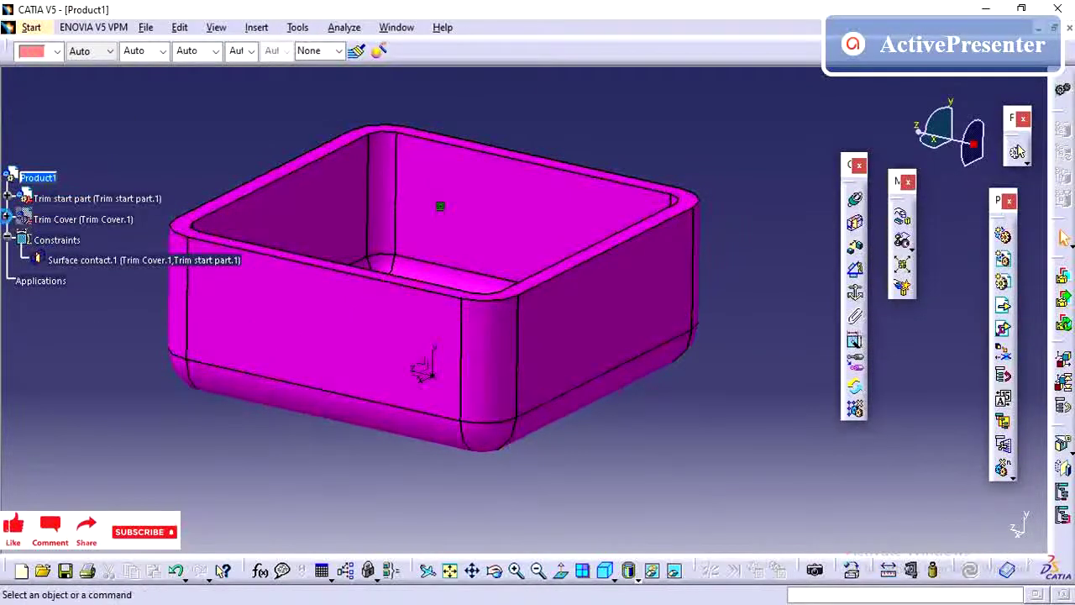
- Show Trim Cover again and delete the Surface contact.1 constraint
left_click(8, 219)
left_click(23, 239)
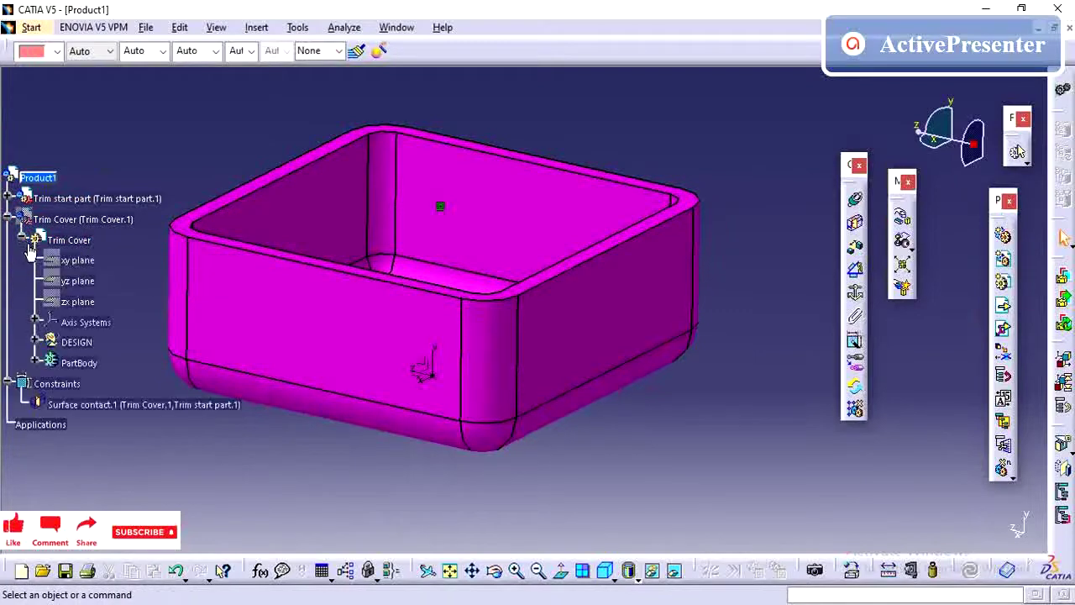
right_click(70, 220)
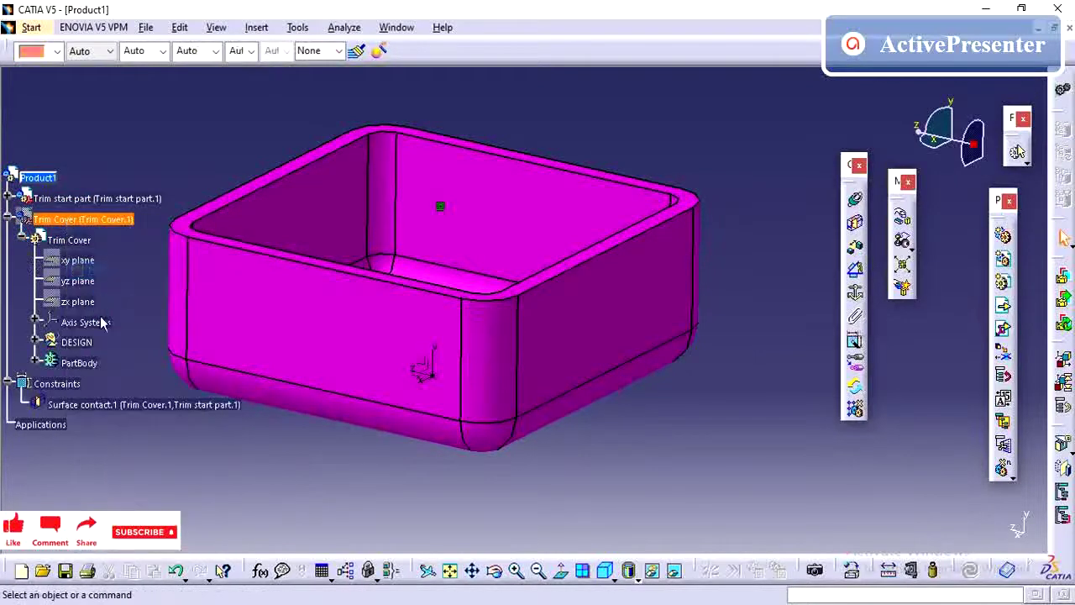
left_click(108, 271)
left_click(152, 405)
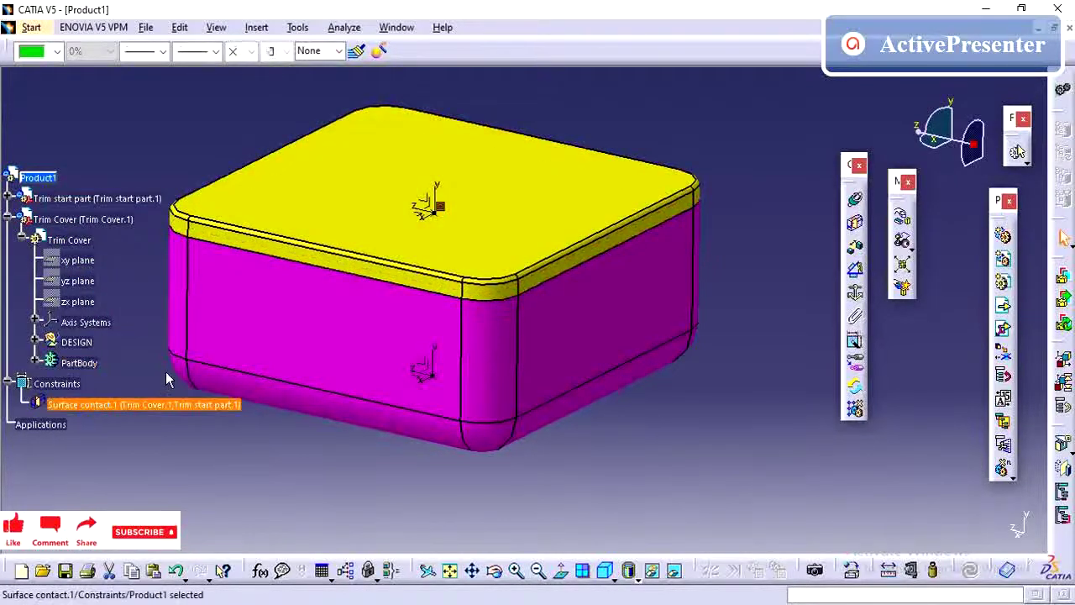
key("Delete")
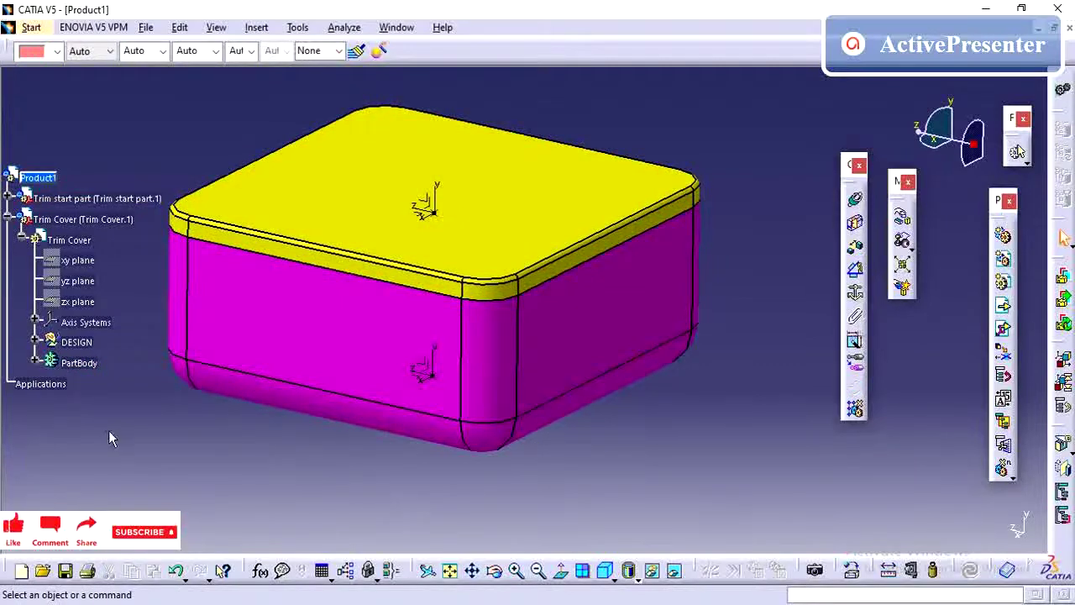
- Expand the cover's PartBody, DESIGN and Point.2 to reveal its coordinates
middle_click_drag(107, 430, 42, 361)
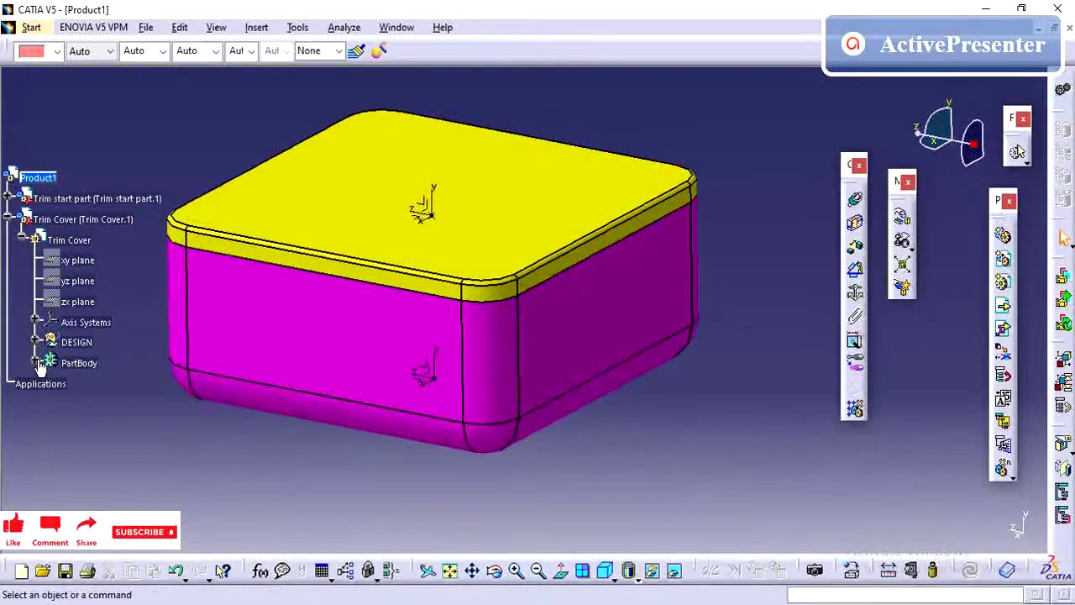
left_click(36, 361)
left_click(34, 340)
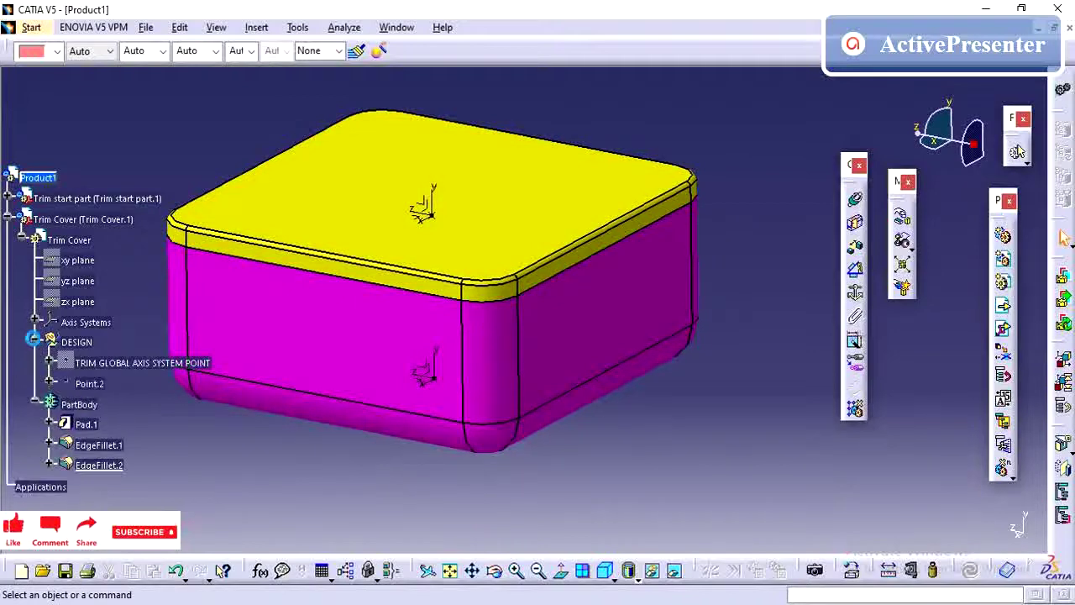
left_click(49, 383)
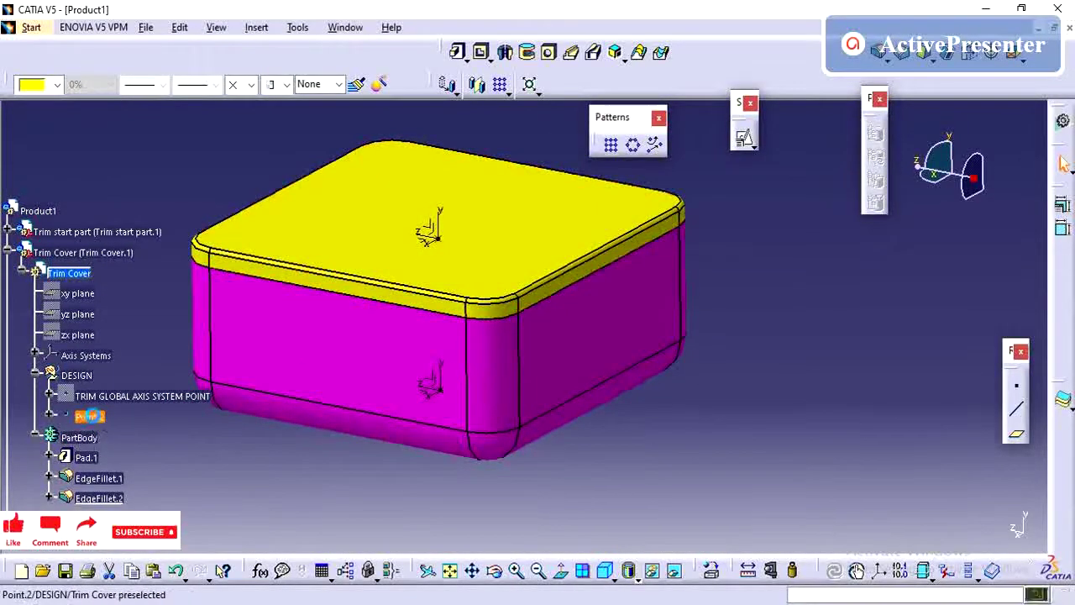
- Edit Point.2, changing its Y coordinate from 20mm to 40.156mm to lift the lid
double_click(90, 415)
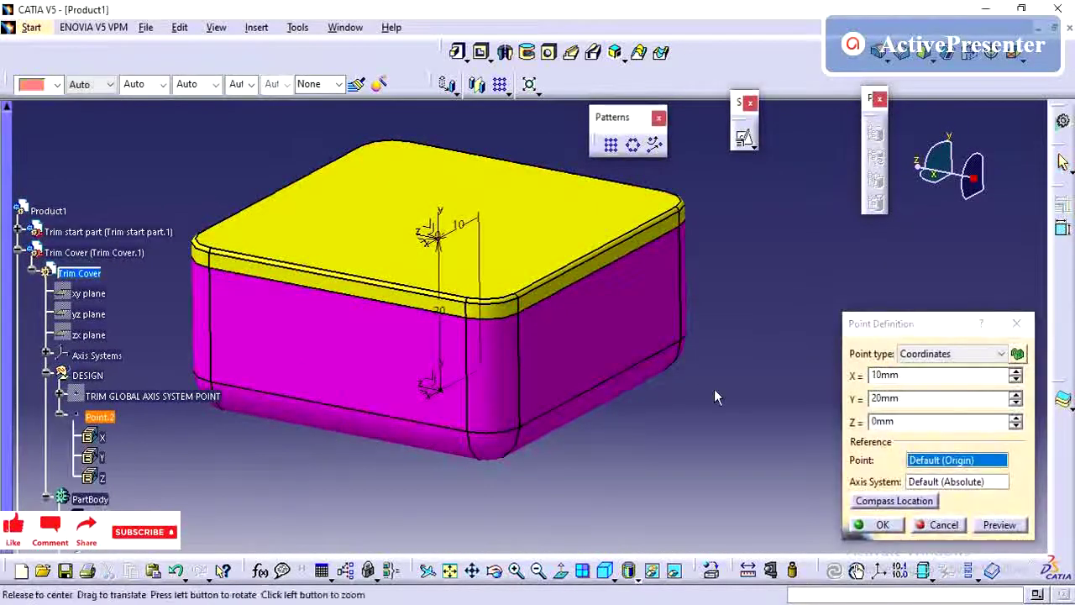
middle_click_drag(716, 399, 496, 414)
middle_click_drag(470, 448, 560, 307)
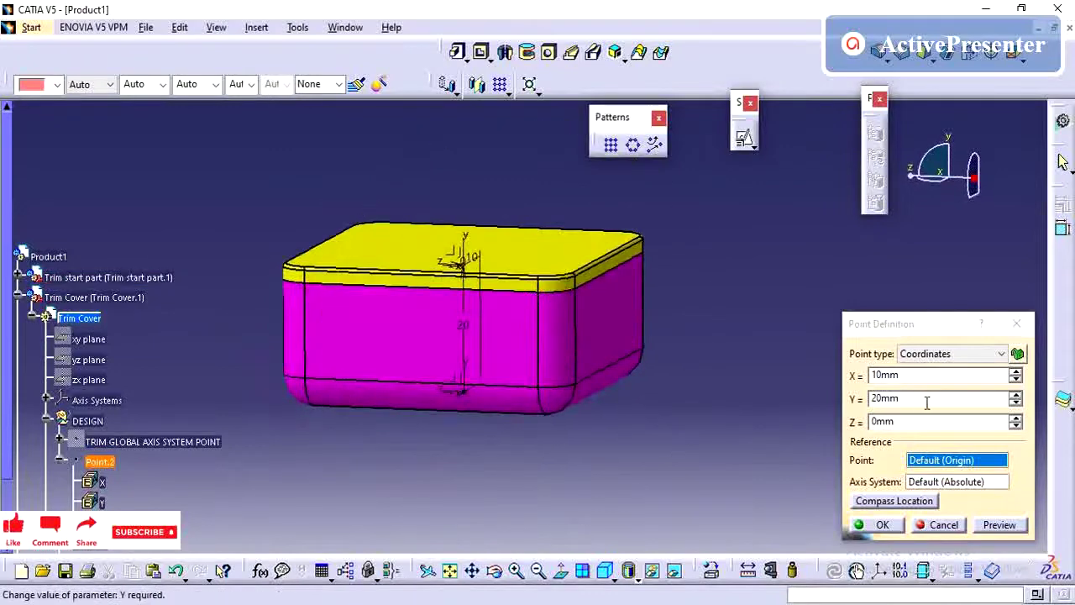
left_click_drag(908, 401, 865, 396)
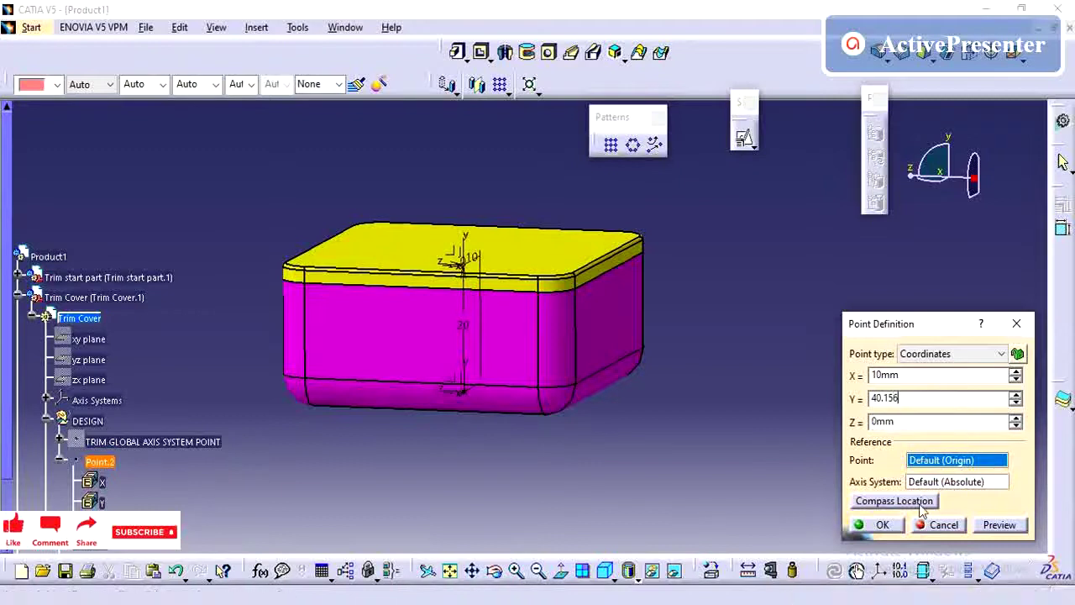
left_click(882, 524)
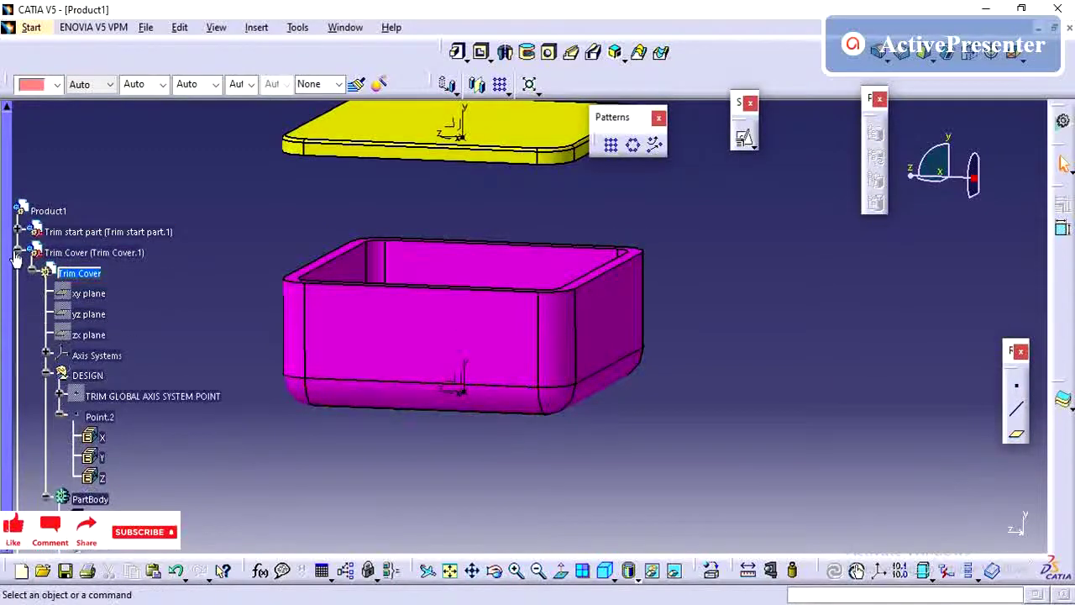
- Locally update the yellow Trim Cover, then delete it from the Product1 assembly
left_click(18, 252)
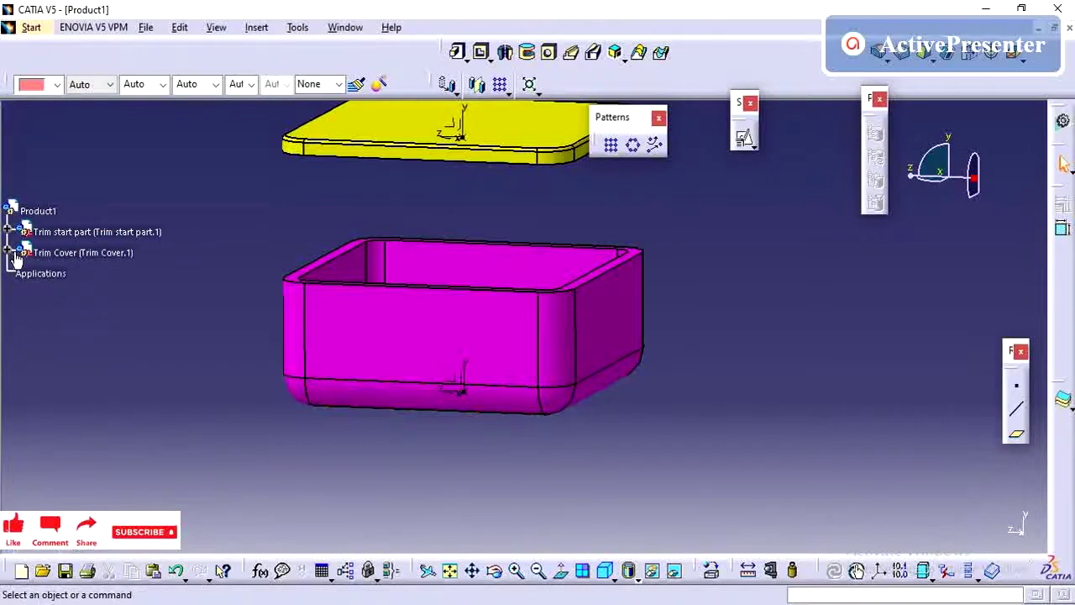
left_click(33, 252)
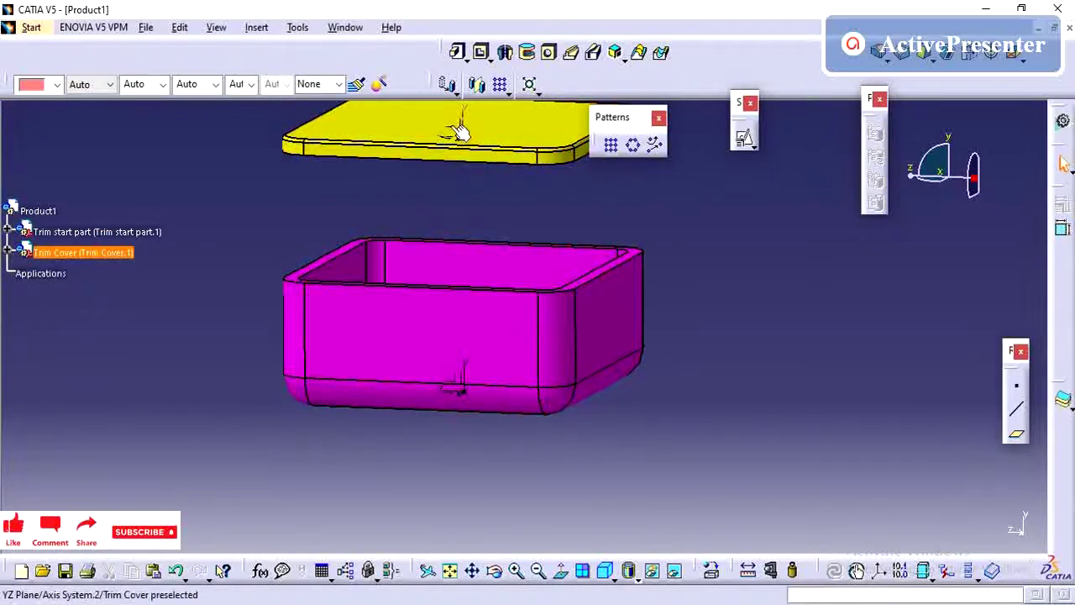
right_click(461, 132)
left_click(496, 406)
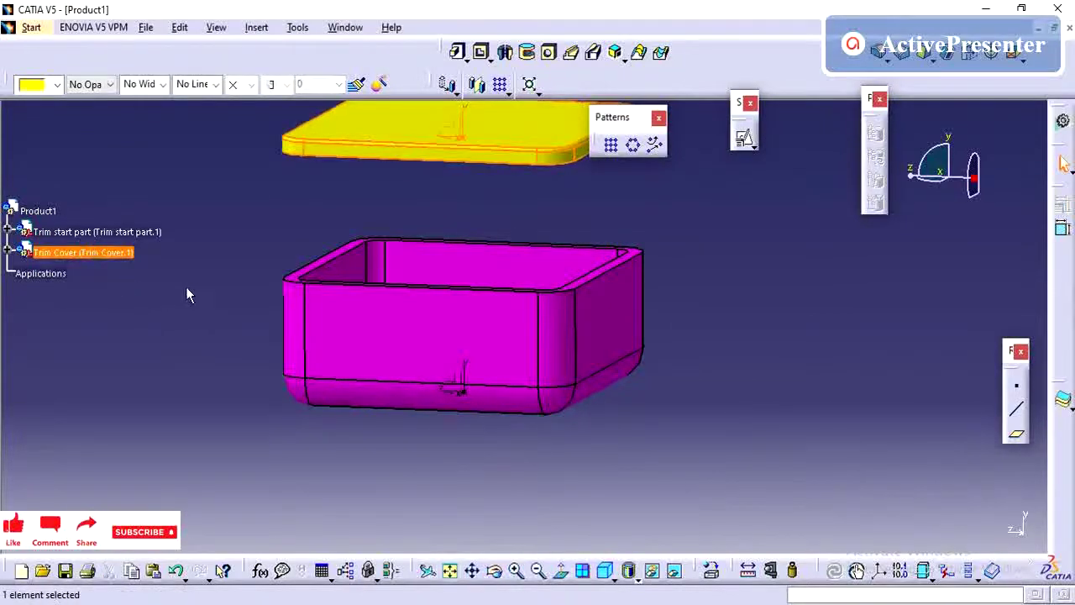
left_click(52, 209)
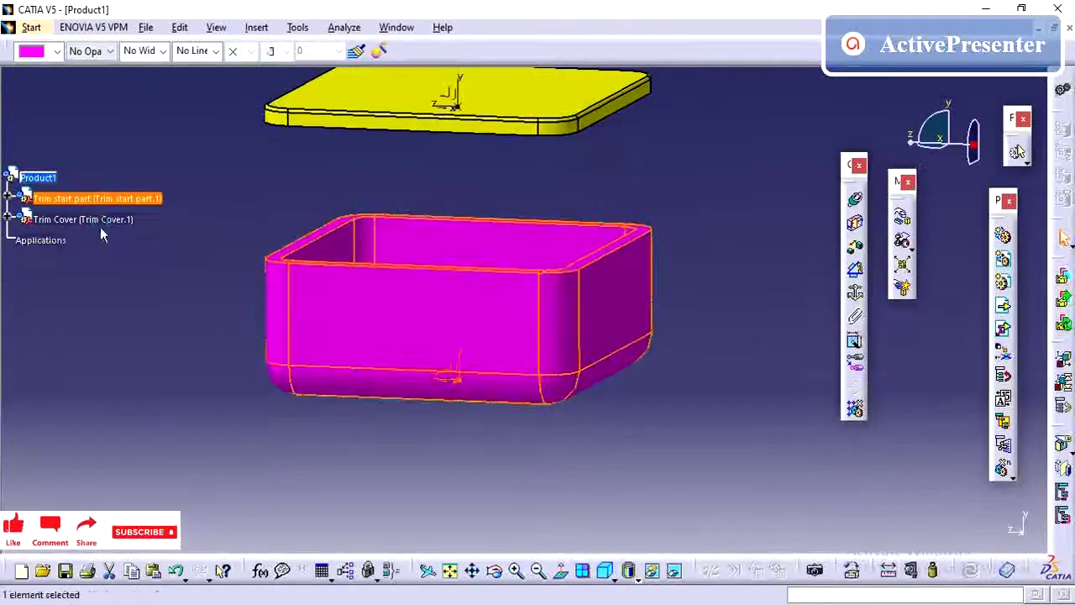
left_click(92, 220)
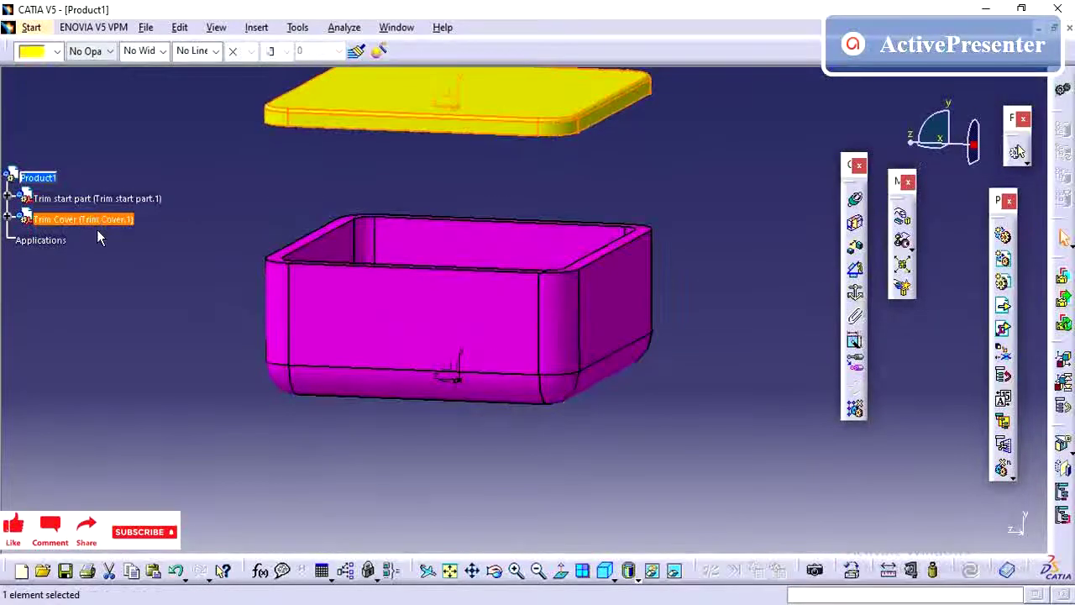
key("Delete")
- Copy the Trim Cover part from the Trim COVER.CATPart window and return to Product1
left_click(396, 27)
left_click(433, 152)
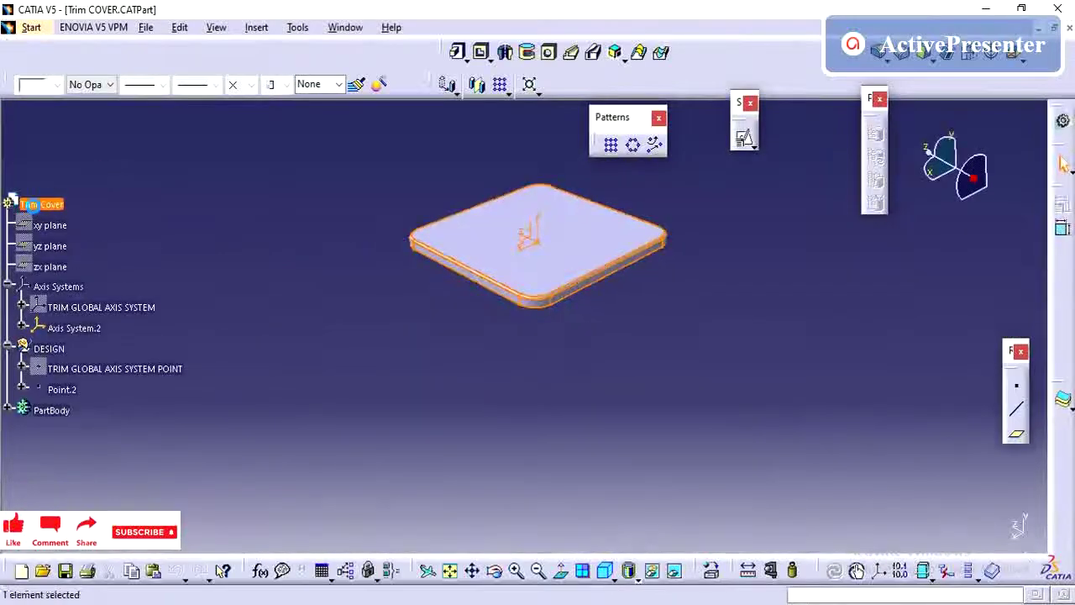
right_click(41, 208)
left_click(95, 374)
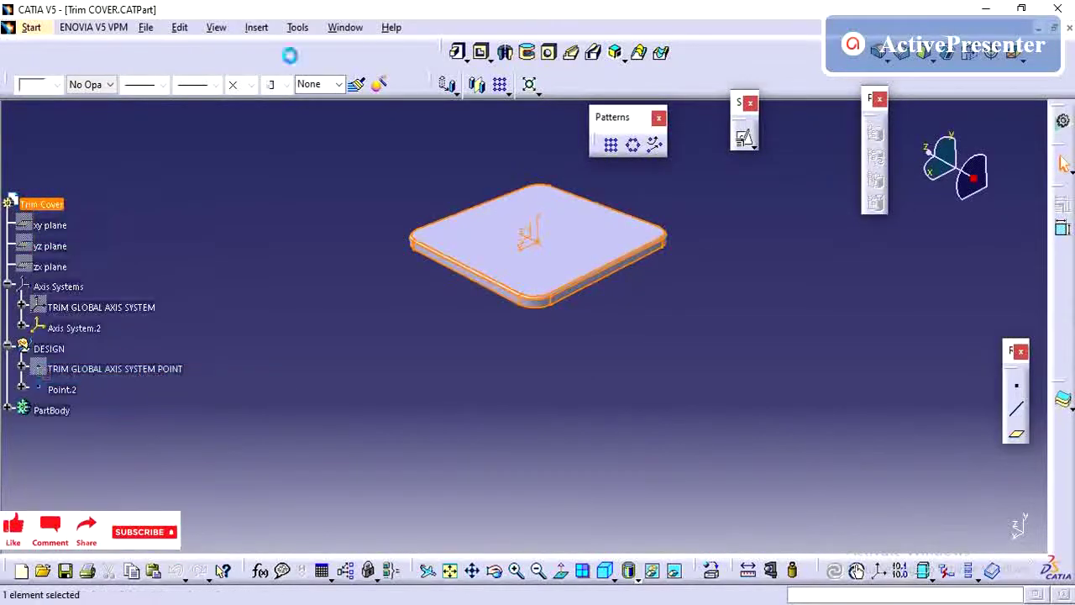
left_click(344, 26)
left_click(369, 173)
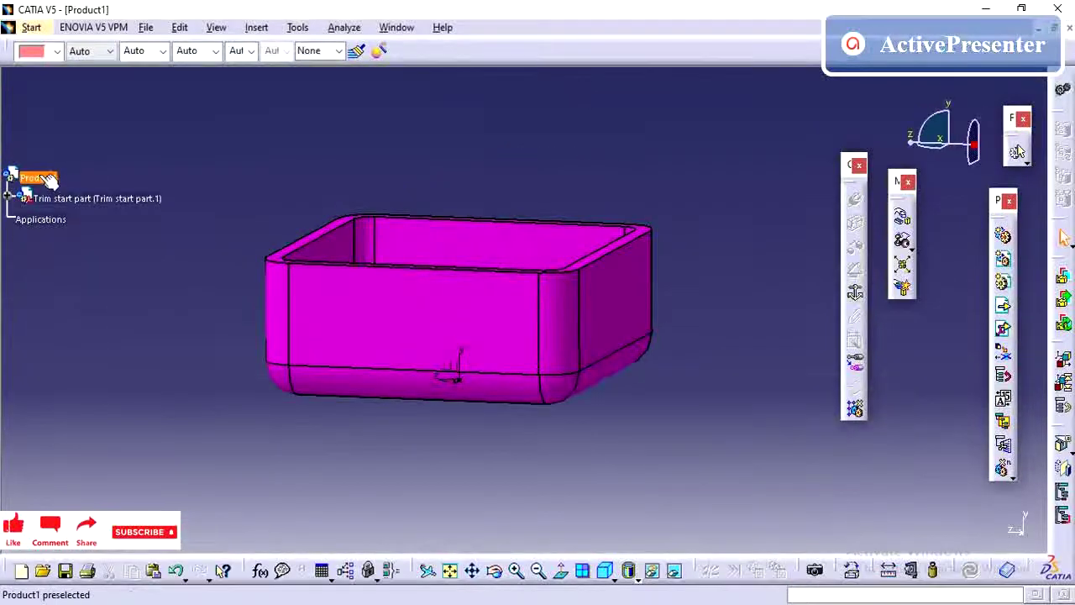
- Paste the copied Trim Cover into Product1 and zoom in on the box's front edge
right_click(38, 177)
left_click(71, 327)
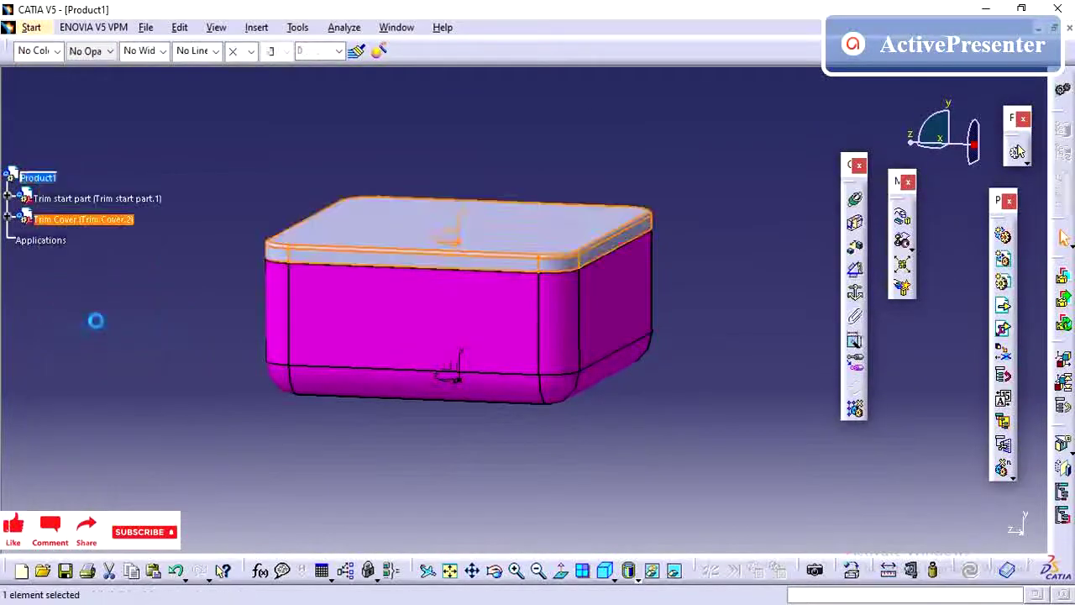
left_click(247, 276)
middle_click_drag(247, 276, 536, 353)
- Measure between the lid edge and the box's top edge, then switch to Trim COVER.CATPart
left_click(890, 576)
left_click(537, 210)
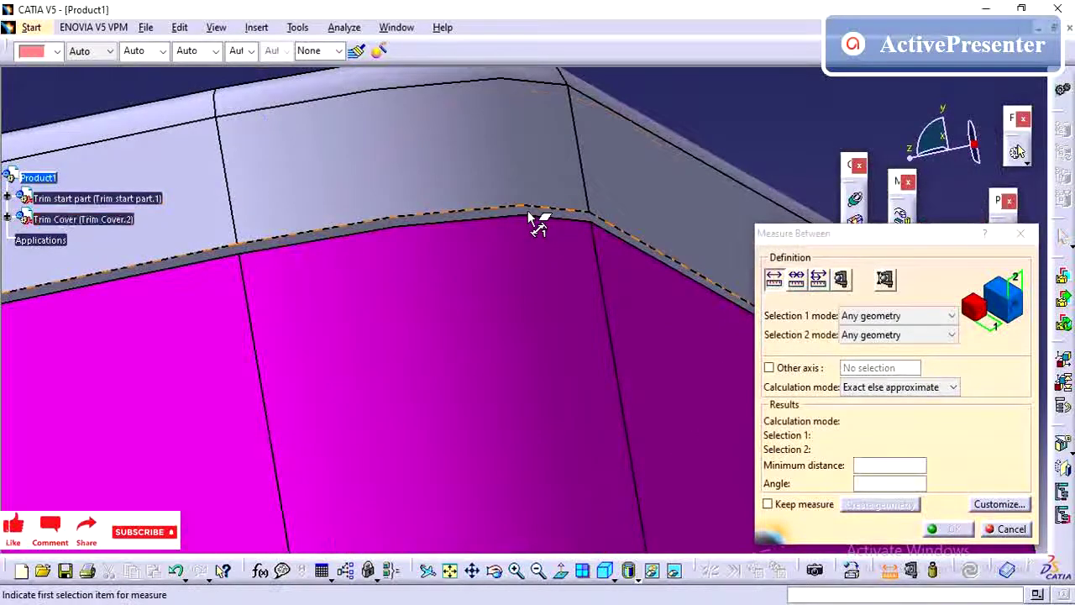
middle_click_drag(554, 280, 600, 348)
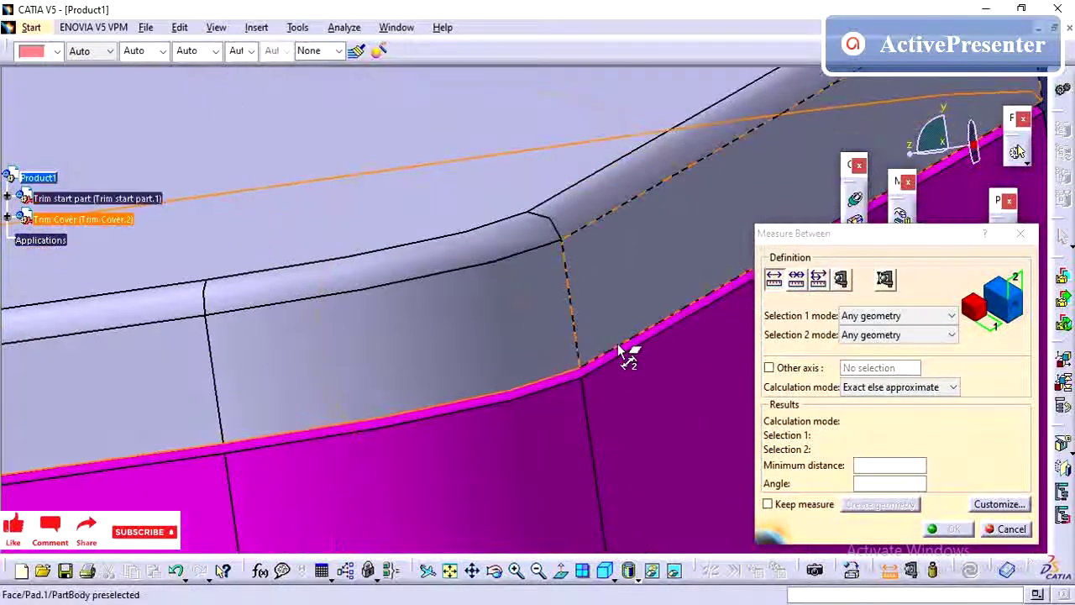
left_click(626, 351)
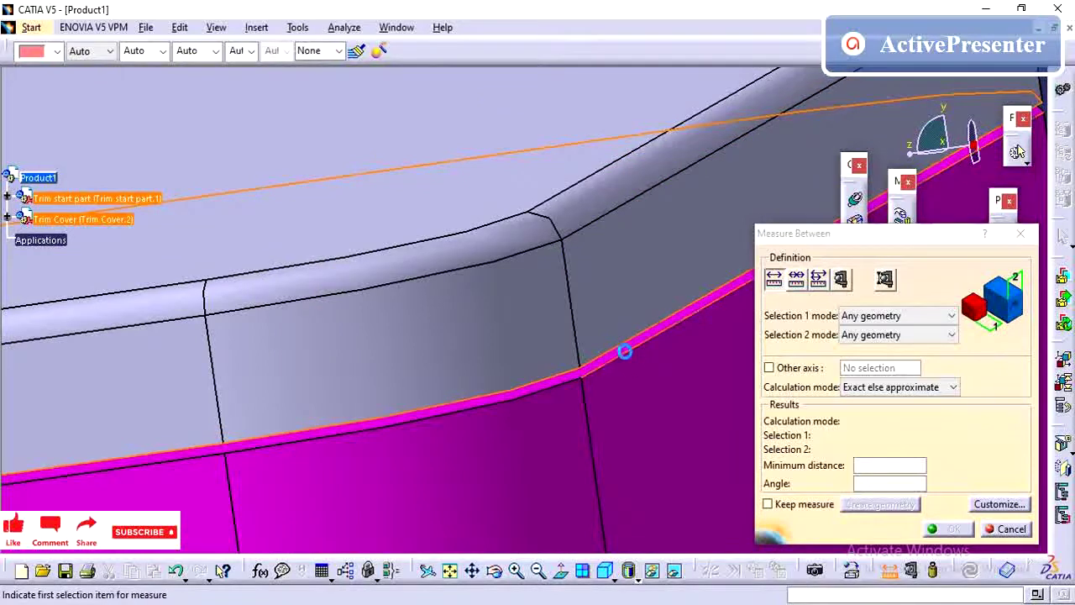
left_click(1002, 530)
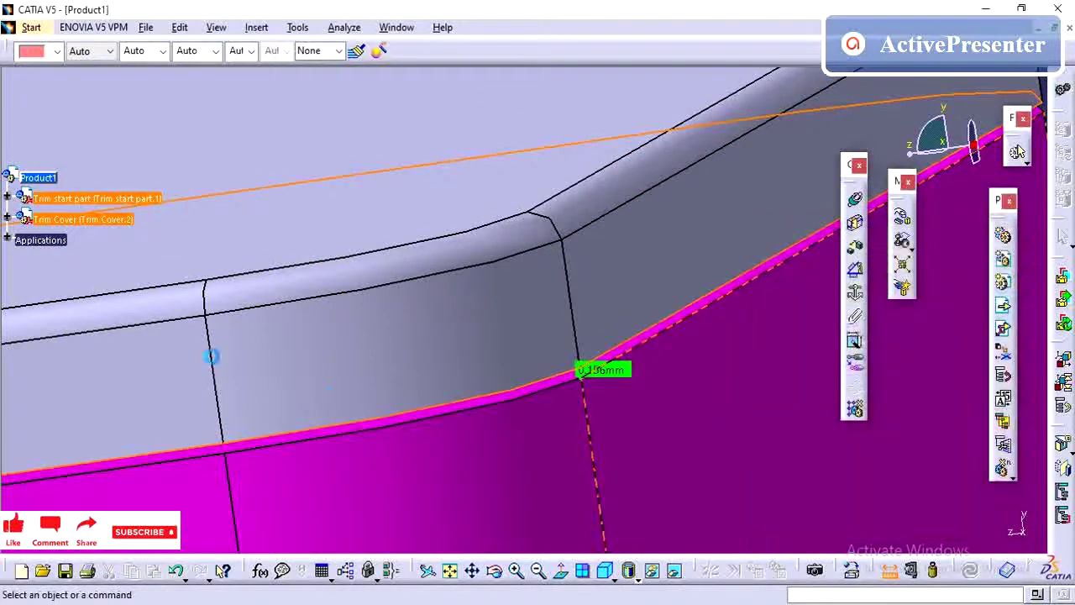
left_click(388, 29)
left_click(437, 152)
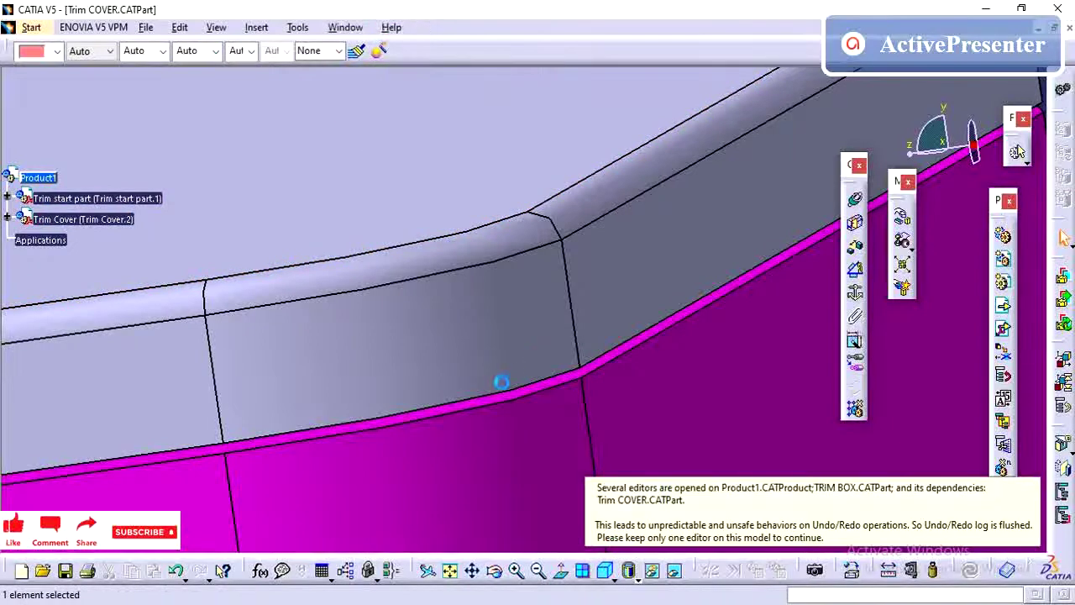
- Change Point.2's Y coordinate in the cover part from 40.156 mm to 40 mm
middle_click_drag(490, 317, 242, 391)
left_click(22, 389)
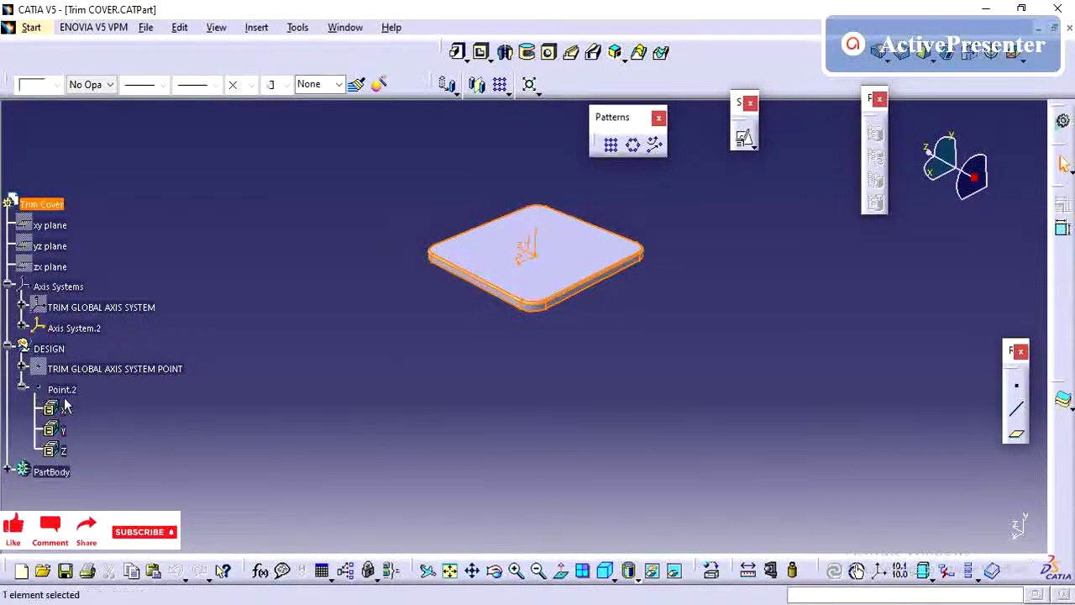
double_click(62, 389)
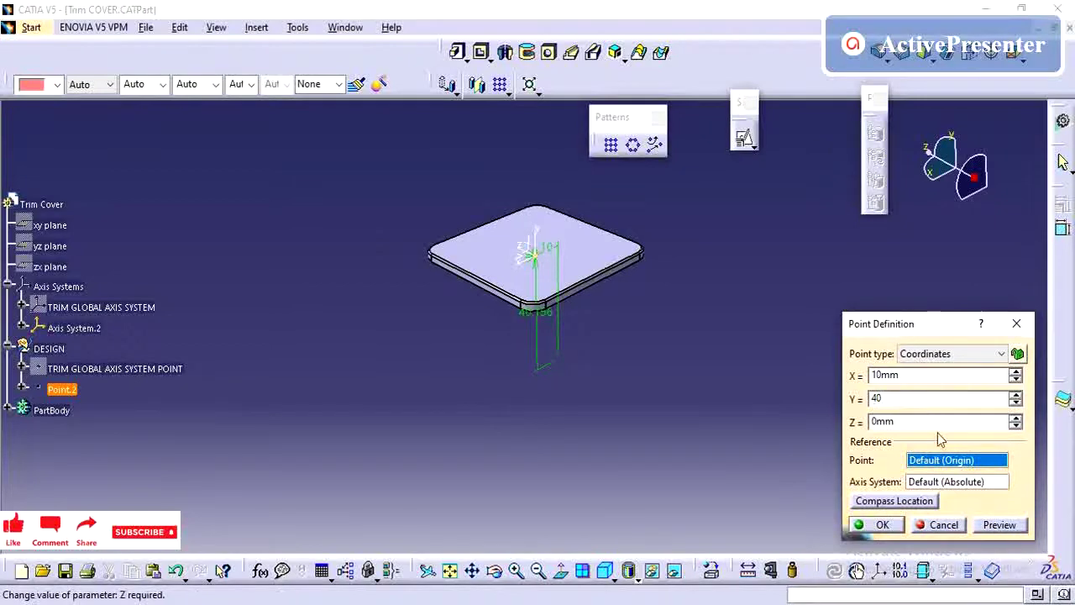
left_click(879, 525)
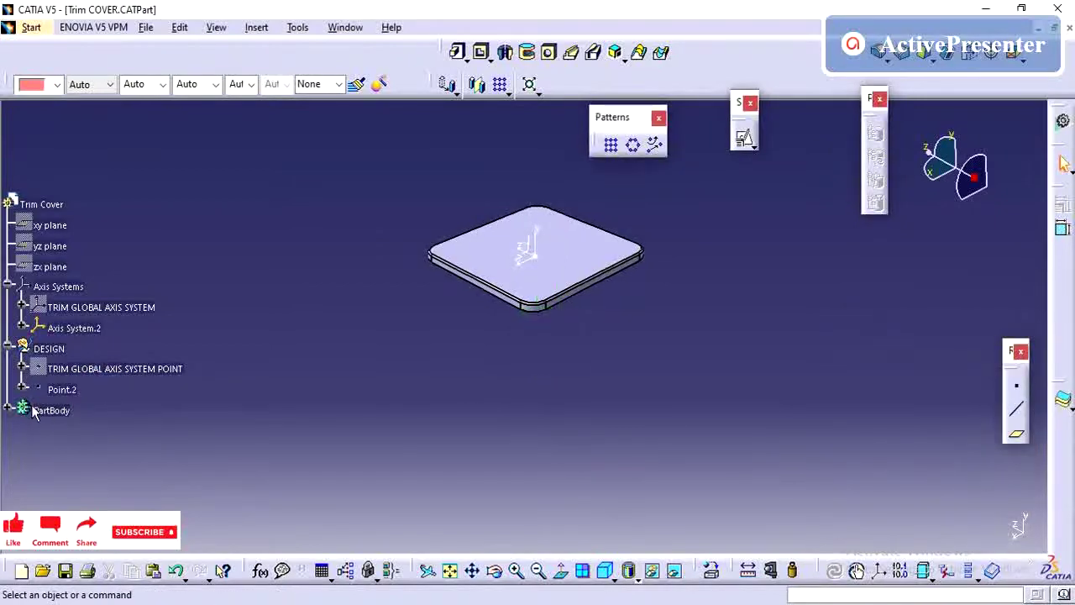
- Define Trim Cover as the in-work object and switch back to the Product1 window
left_click(7, 411)
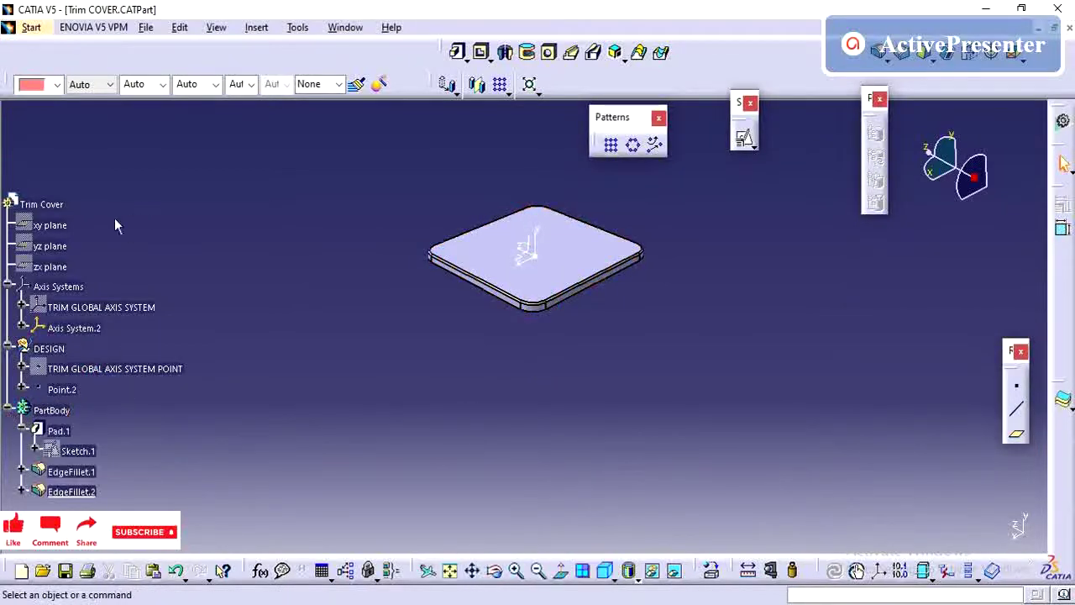
left_click(257, 28)
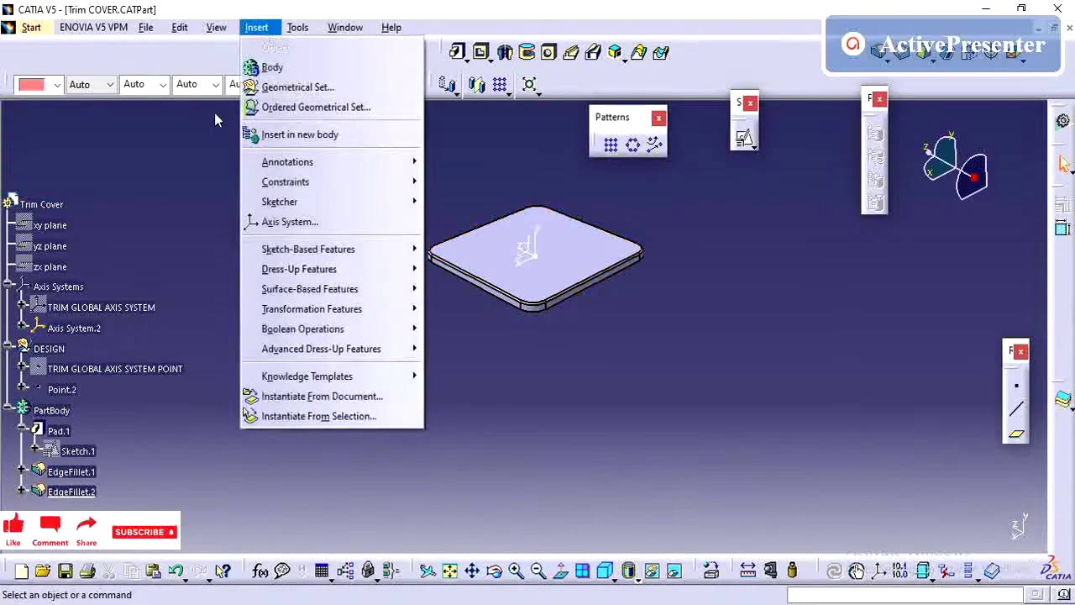
left_click(154, 289)
right_click(42, 204)
left_click(110, 323)
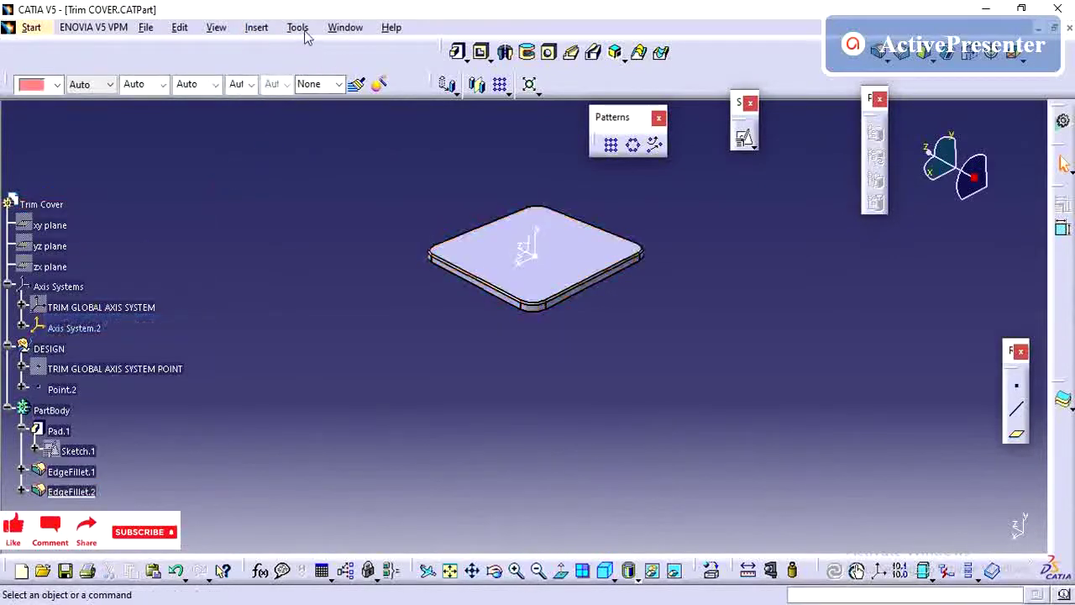
left_click(357, 28)
left_click(369, 173)
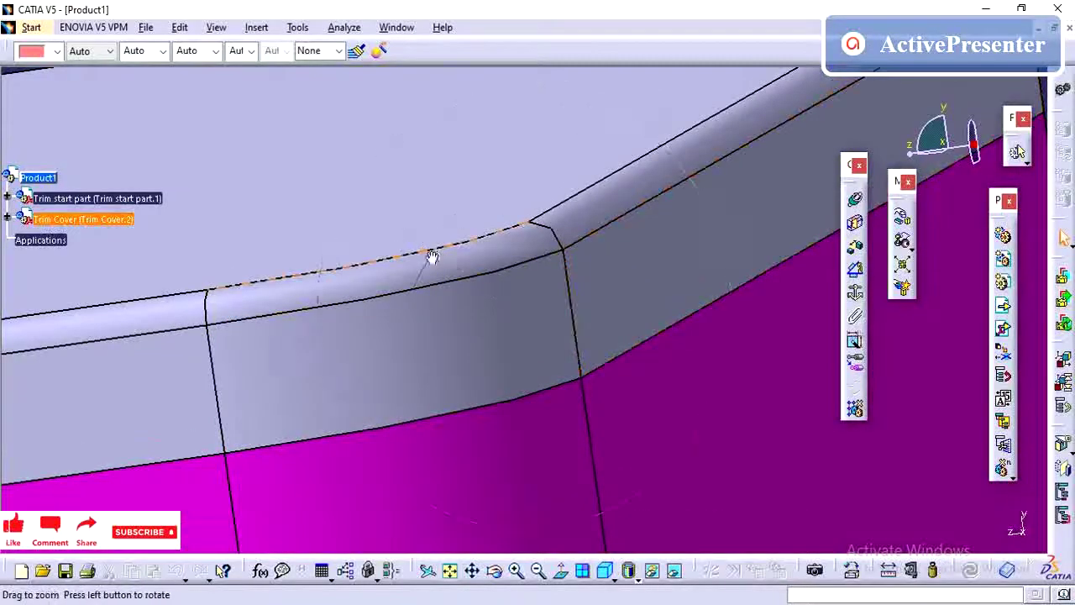
middle_click_drag(431, 256, 496, 379)
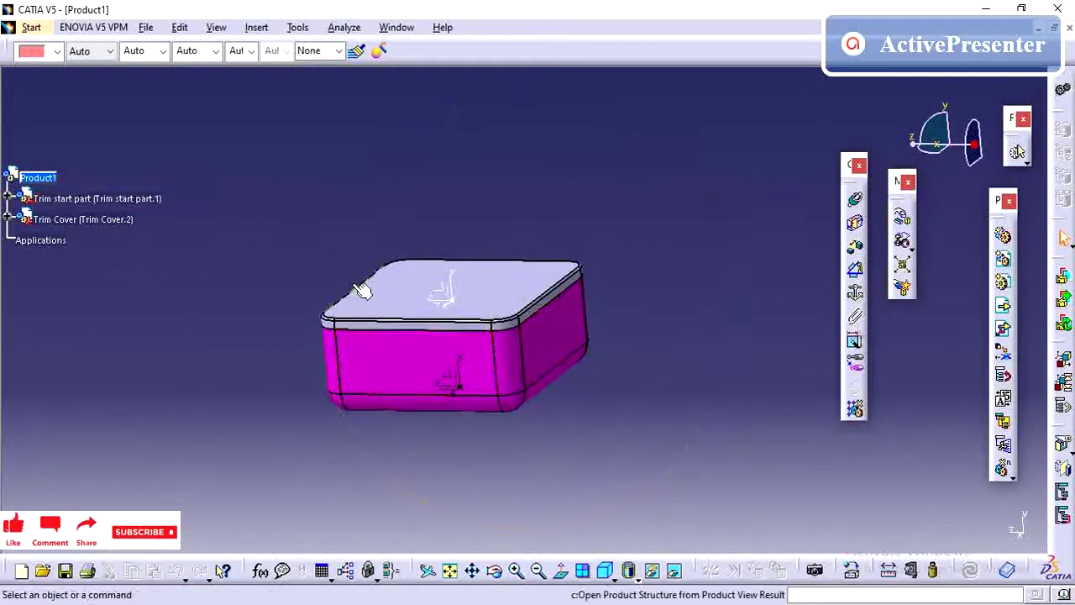
middle_click_drag(240, 289, 352, 410)
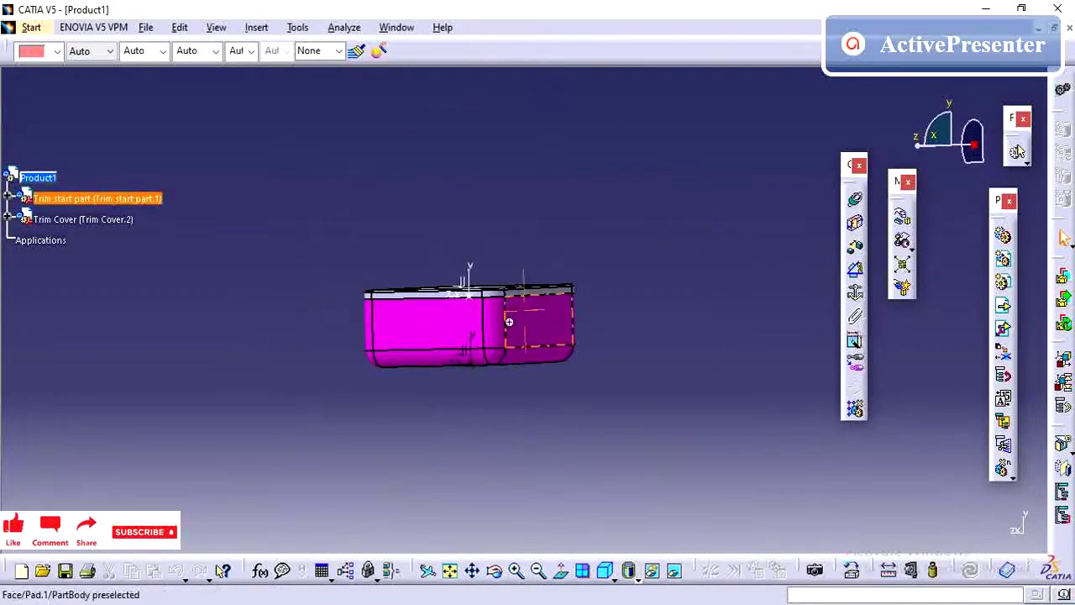
middle_click_drag(509, 329, 509, 400)
middle_click_drag(622, 402, 453, 427)
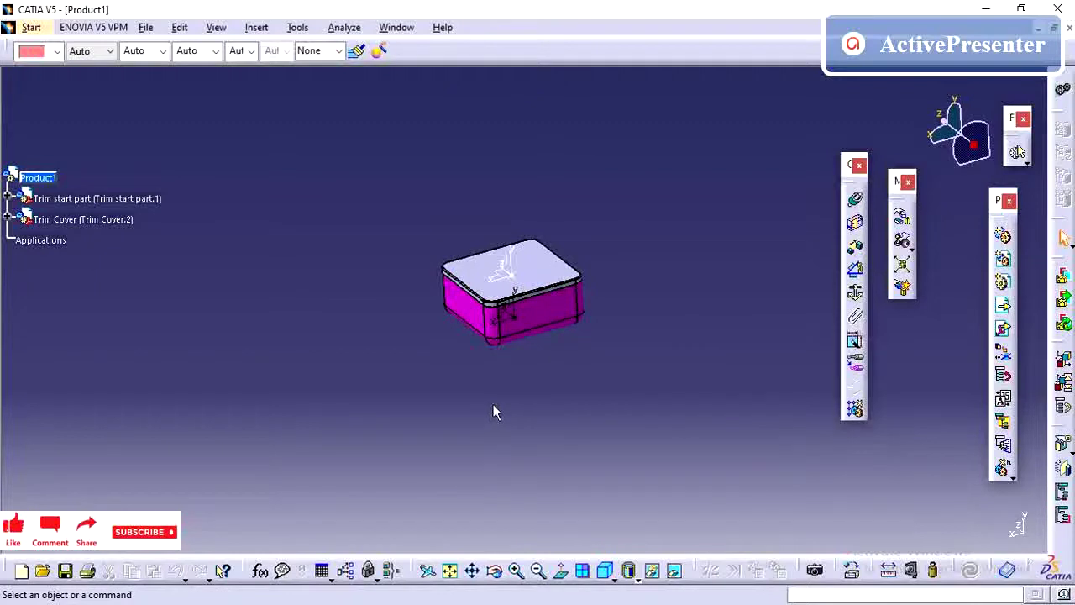